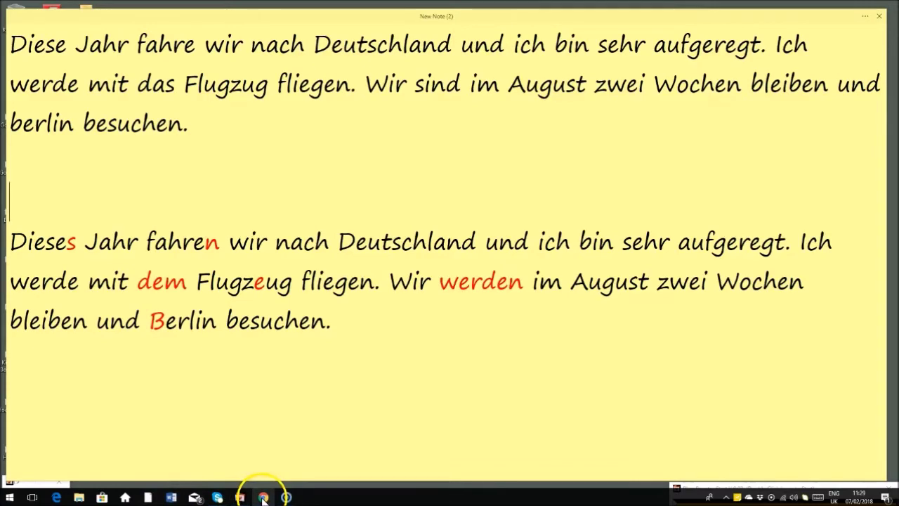
- Switch to Chrome and view LanguageTool's correction suggestions for the misspelled word "Rechtschreibprüfun" in the example text
{"action": "left_click", "coordinate": [263, 498]}
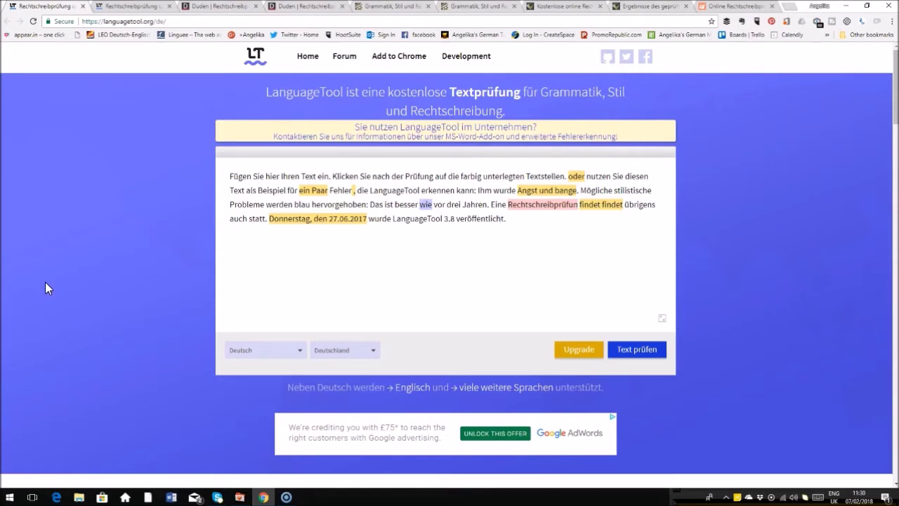
{"action": "left_click", "coordinate": [363, 287]}
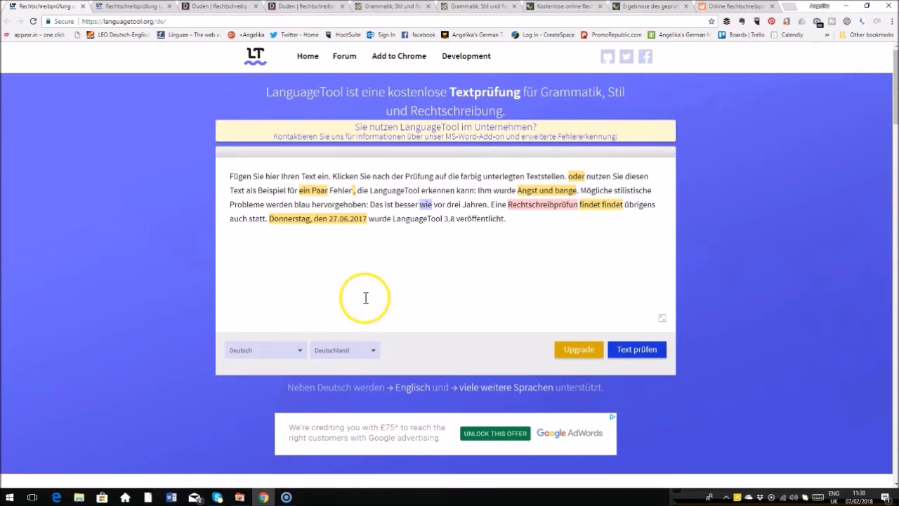
{"action": "left_click", "coordinate": [545, 205]}
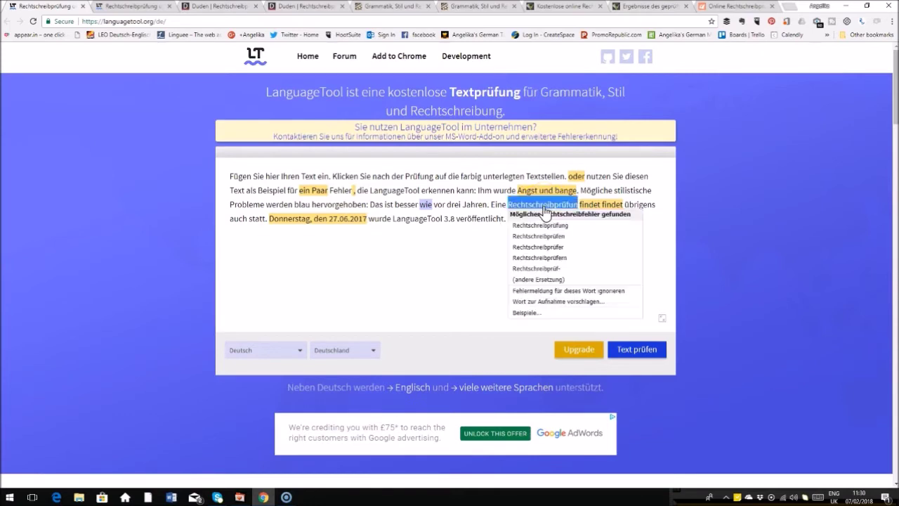
{"action": "left_click", "coordinate": [589, 217]}
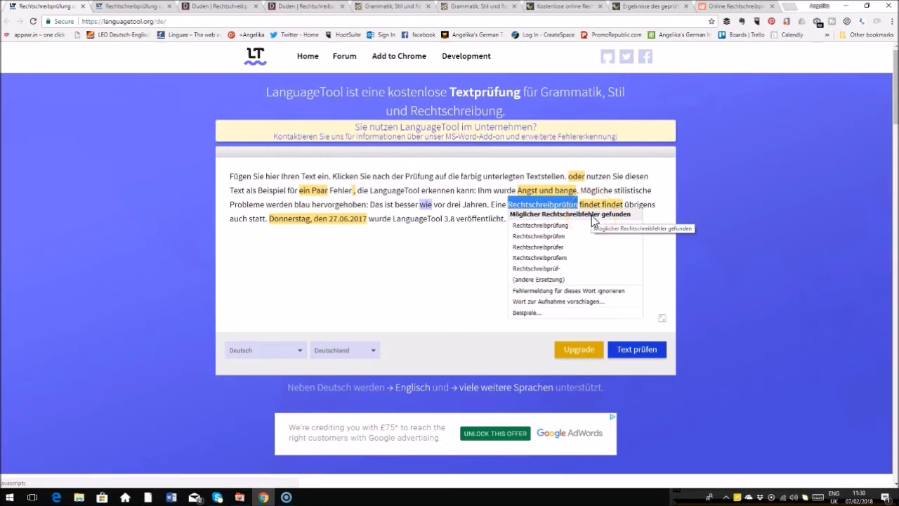
{"action": "left_click", "coordinate": [570, 228]}
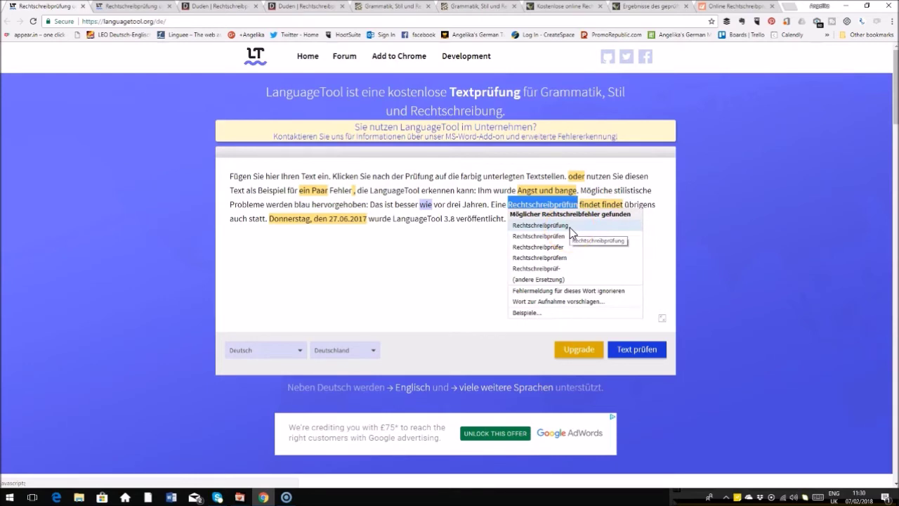
{"action": "left_click", "coordinate": [436, 267]}
{"action": "left_click", "coordinate": [560, 301]}
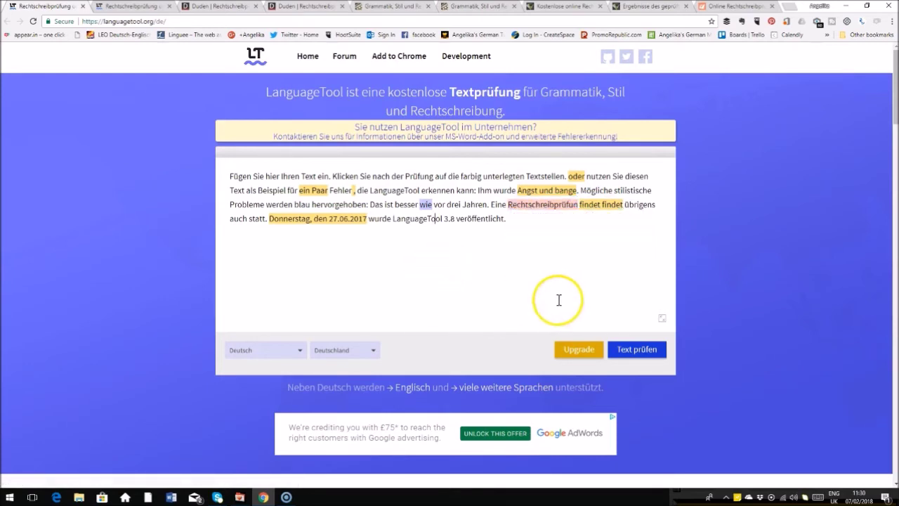
- View LanguageTool's explanations for the repeated "findet findet" and the comma after "Fehler" in the example text
{"action": "left_click", "coordinate": [609, 208]}
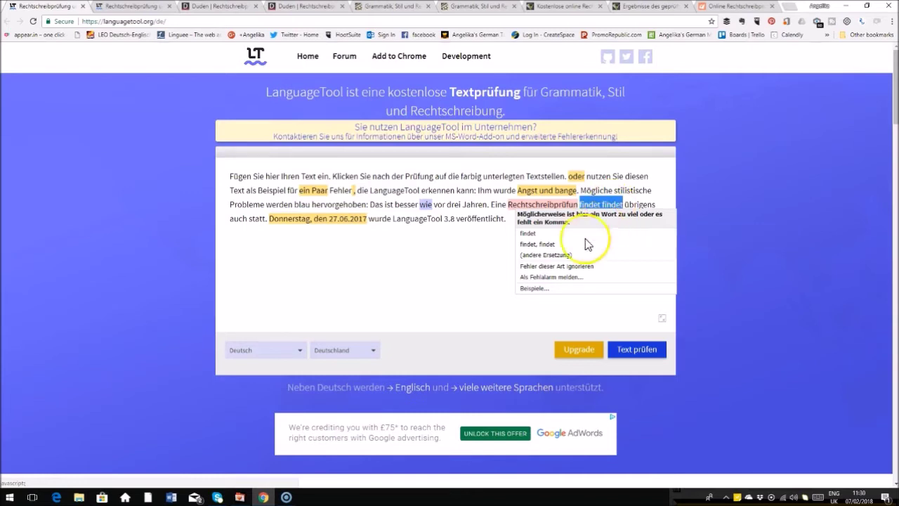
{"action": "left_click", "coordinate": [461, 277]}
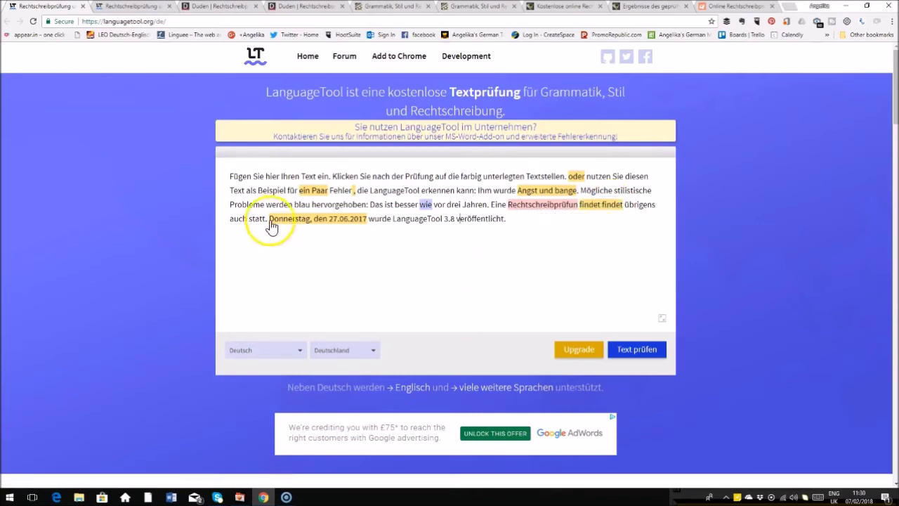
{"action": "left_click", "coordinate": [355, 197]}
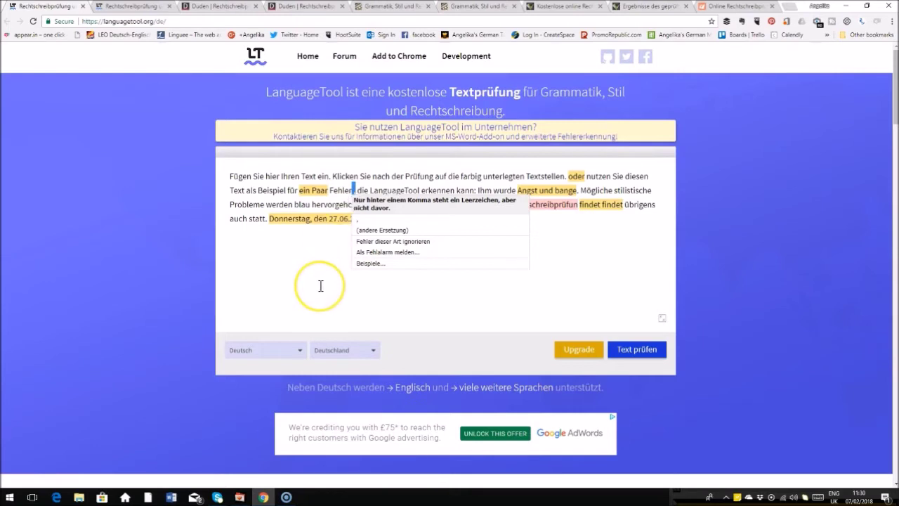
- Check the marked word "oder" and view the explanation for the date "Donnerstag, den 27.06.2017" in the example text
{"action": "left_click", "coordinate": [577, 179]}
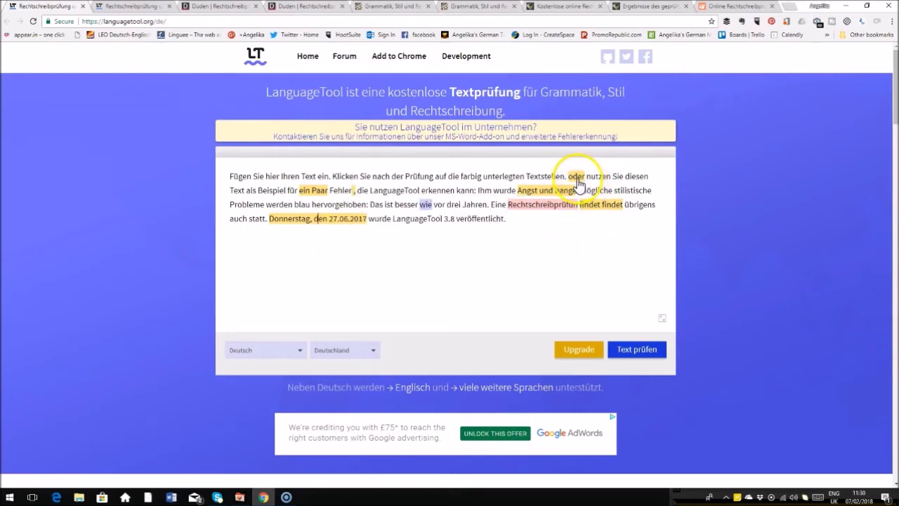
{"action": "left_click", "coordinate": [577, 178]}
{"action": "left_click", "coordinate": [576, 180]}
{"action": "left_click", "coordinate": [540, 277]}
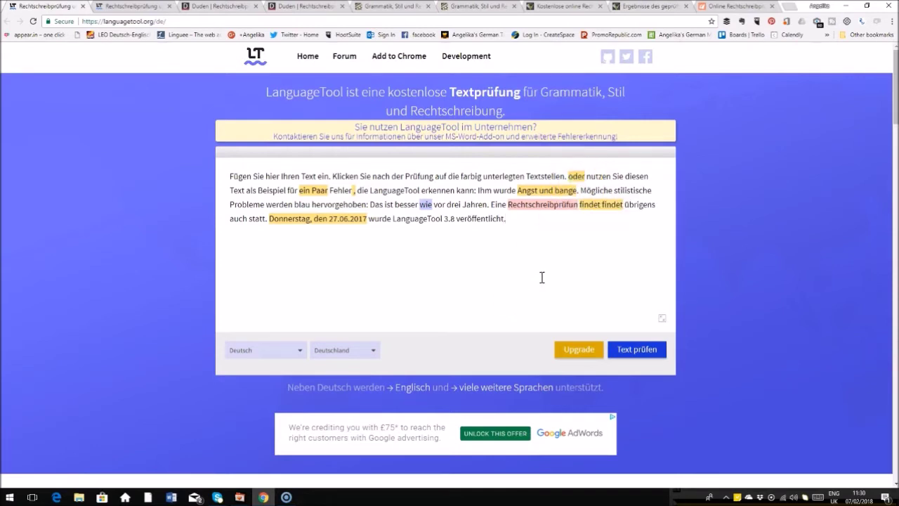
{"action": "left_click", "coordinate": [511, 260]}
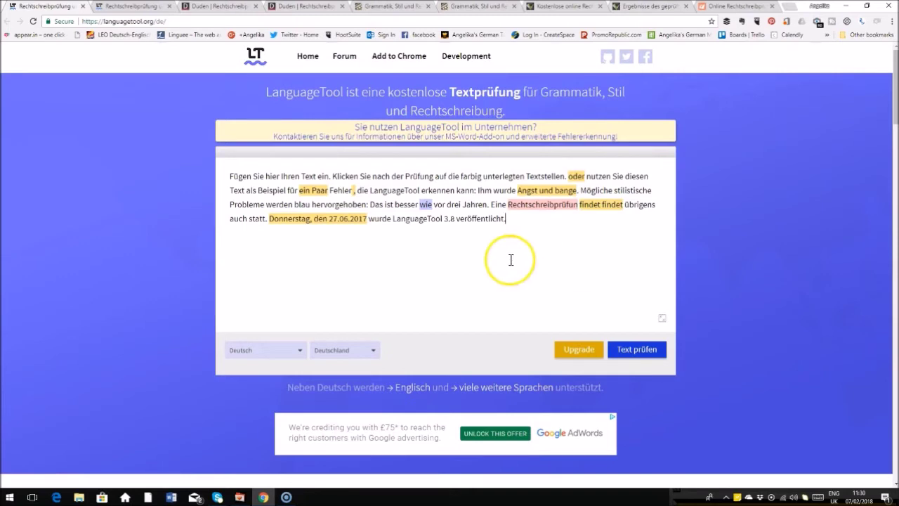
{"action": "left_click", "coordinate": [317, 223]}
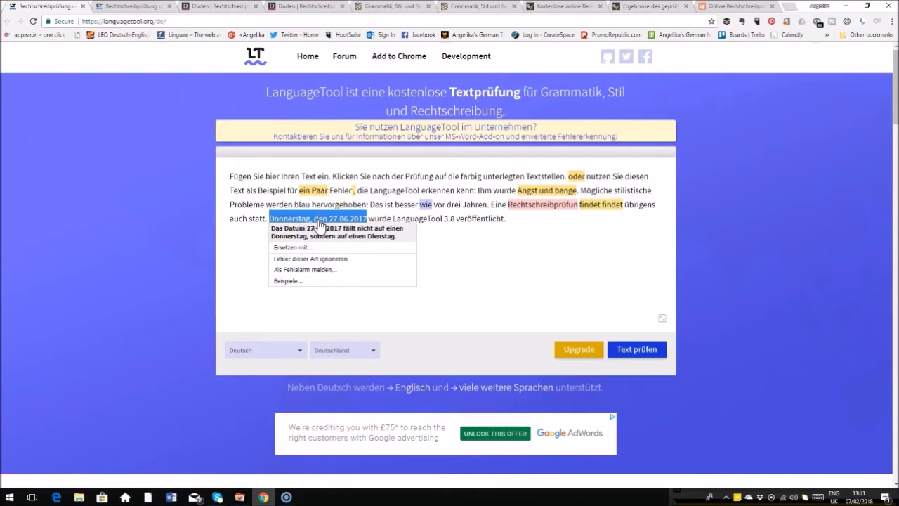
{"action": "left_click", "coordinate": [555, 259]}
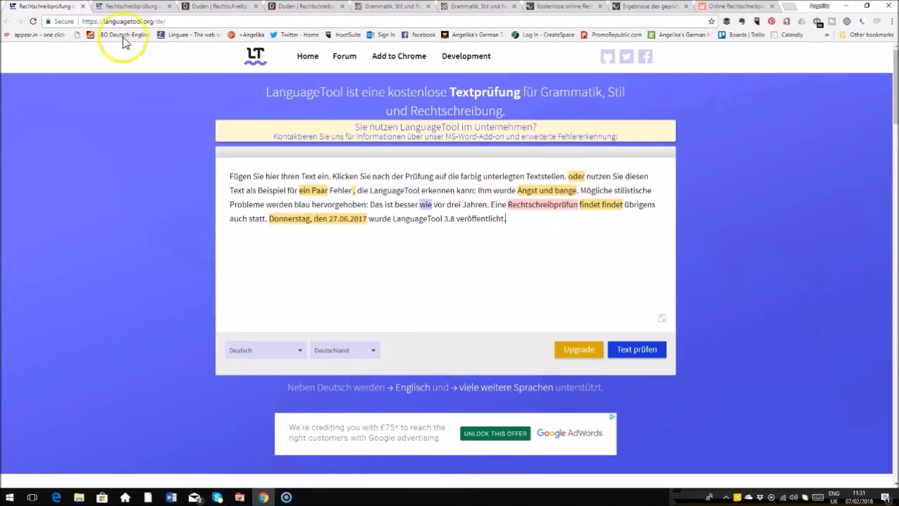
- Bring up the LanguageTool check of the Germany travel text and view the suggestions for "Diese Jahr" and "fahre wir"
{"action": "left_click", "coordinate": [139, 7]}
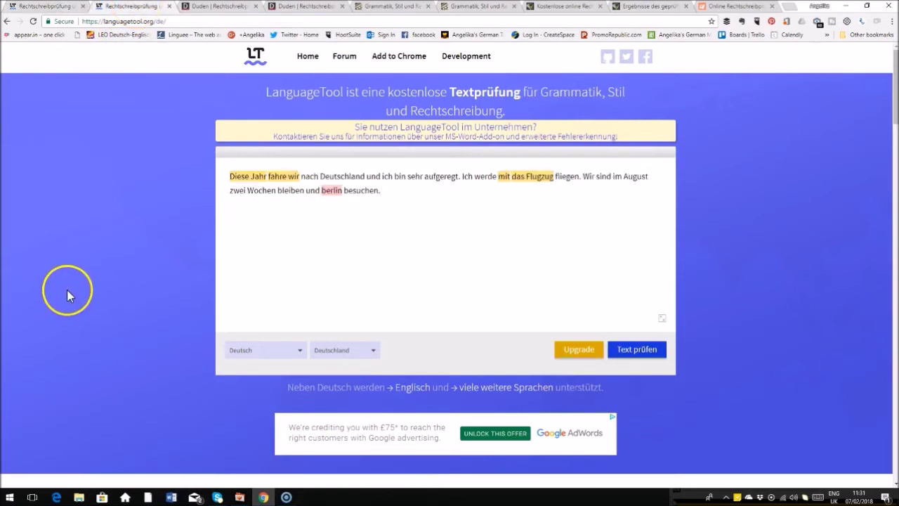
{"action": "left_click", "coordinate": [249, 180]}
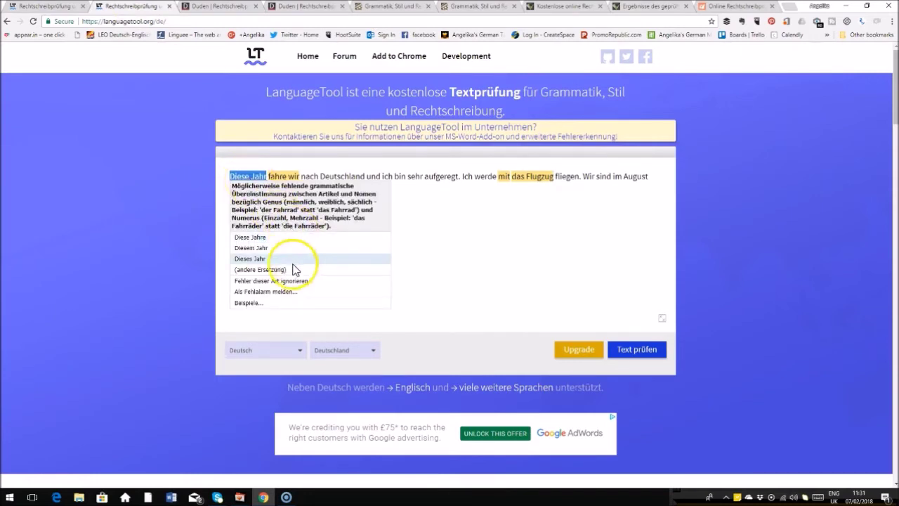
{"action": "left_click", "coordinate": [428, 236]}
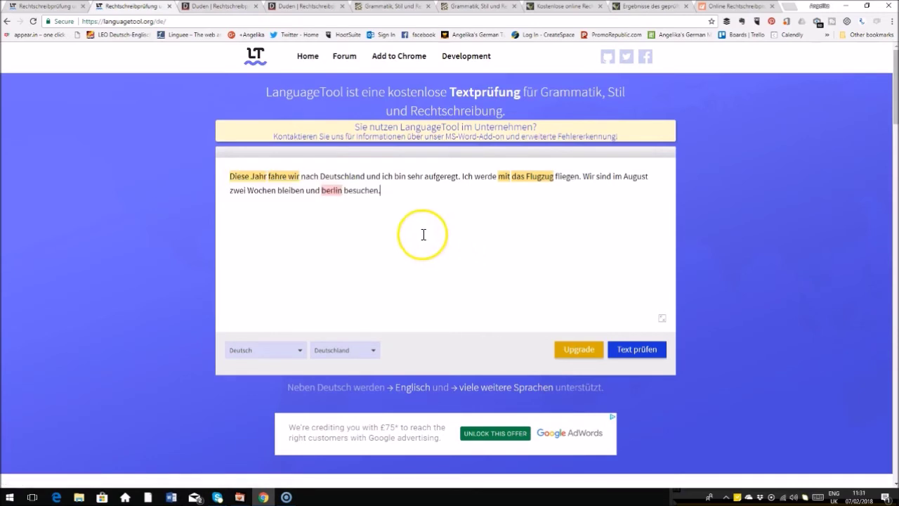
{"action": "left_click", "coordinate": [291, 180]}
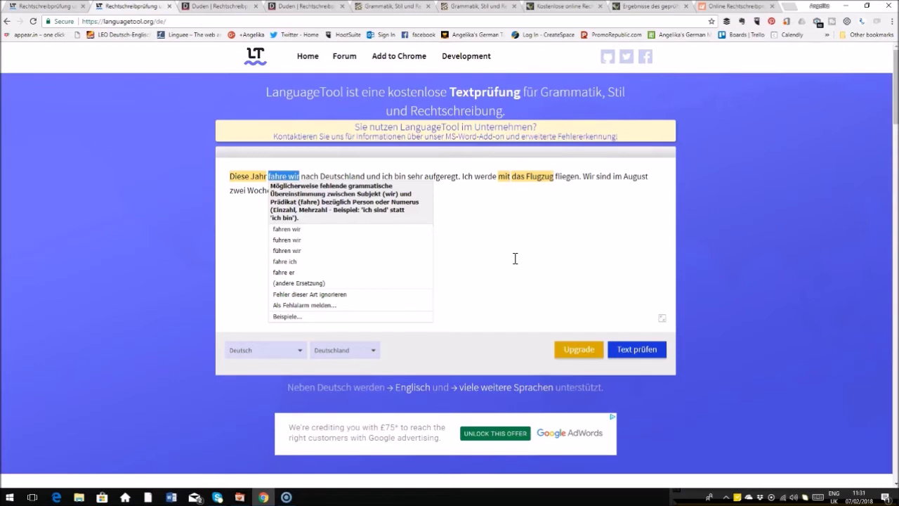
{"action": "left_click", "coordinate": [515, 258]}
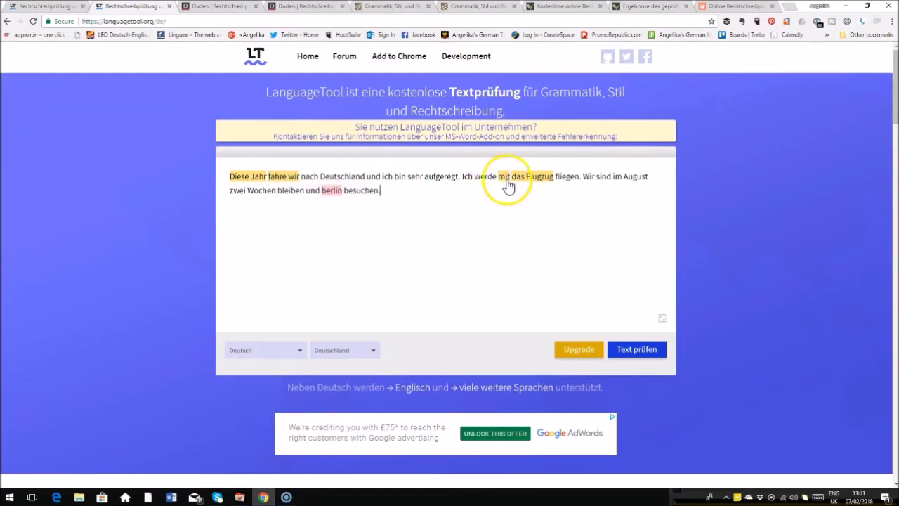
- View the suggestions for "mit" and "das Flugzug" in the travel text
{"action": "left_click", "coordinate": [503, 181]}
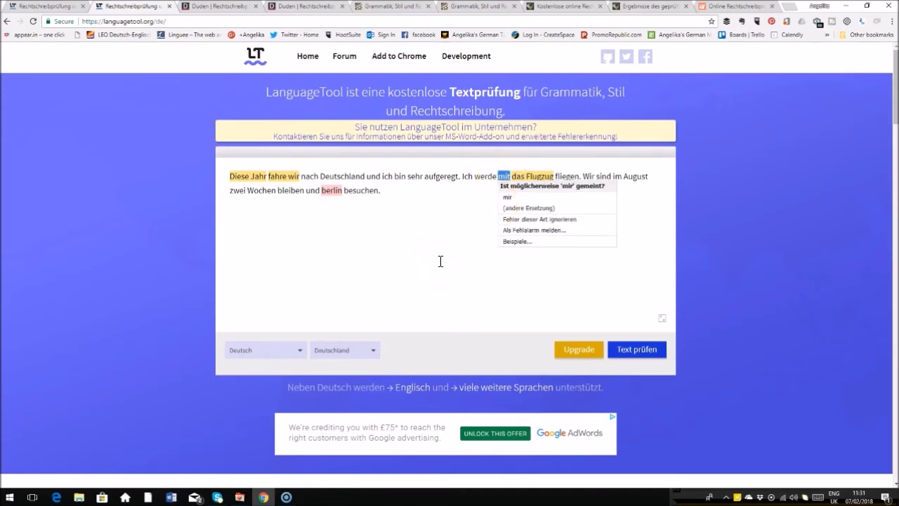
{"action": "left_click", "coordinate": [463, 242]}
{"action": "left_click", "coordinate": [532, 182]}
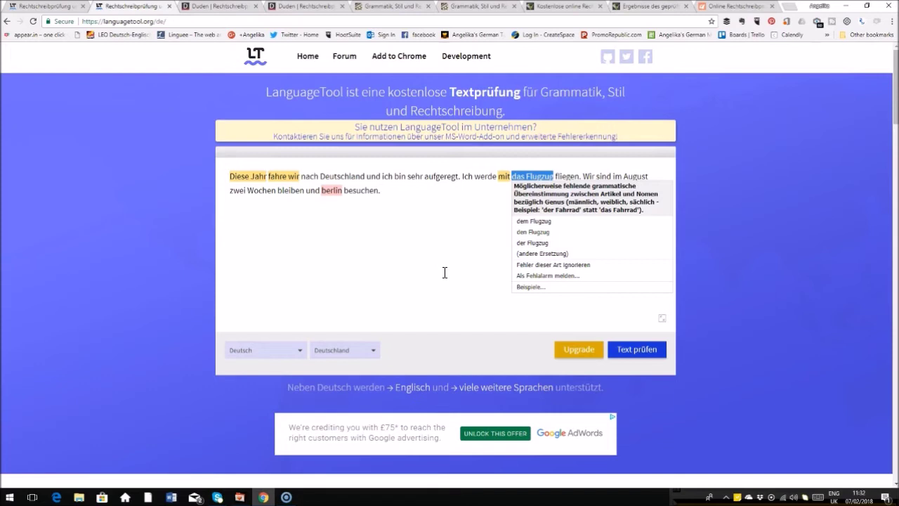
{"action": "left_click", "coordinate": [467, 263]}
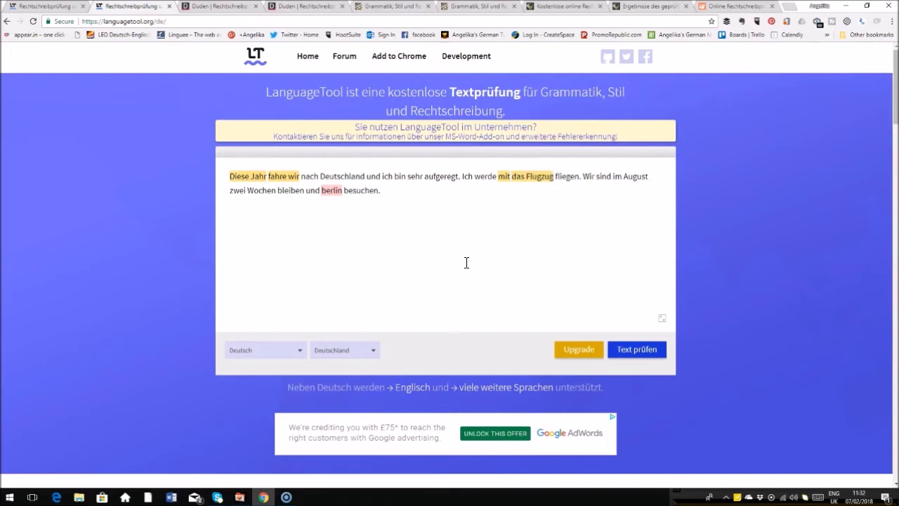
- View the suggestion for "berlin" and highlight the unmarked verb "sind" in the travel text
{"action": "left_click", "coordinate": [330, 195]}
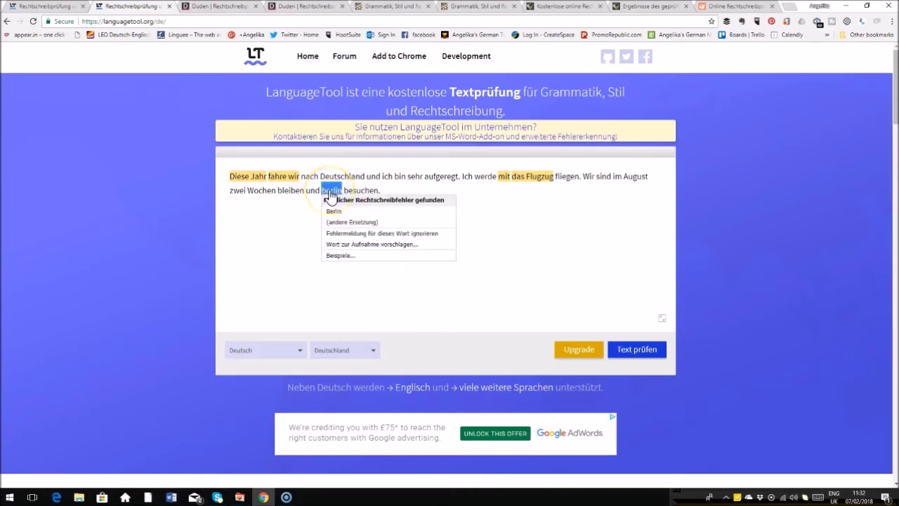
{"action": "left_click", "coordinate": [485, 236]}
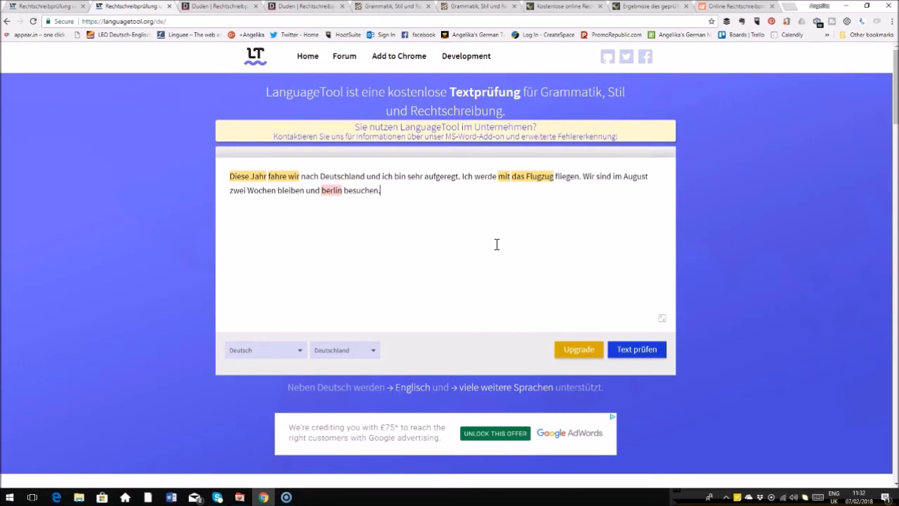
{"action": "left_click_drag", "start_coordinate": [601, 173], "coordinate": [614, 177]}
{"action": "left_click", "coordinate": [557, 226]}
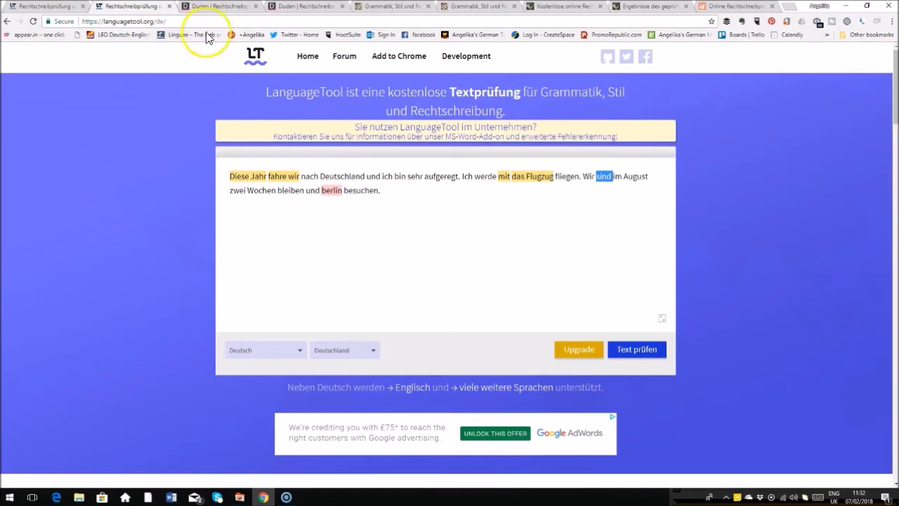
- Bring up Duden's Rechtschreibprüfung example text and view the correction suggestions for "Rechtschreibfeler"
{"action": "left_click", "coordinate": [222, 10]}
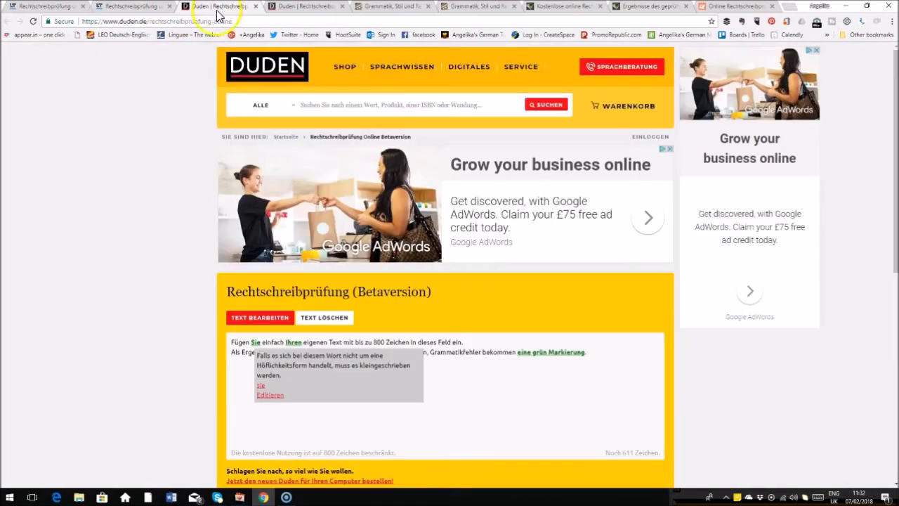
{"action": "left_click", "coordinate": [60, 193]}
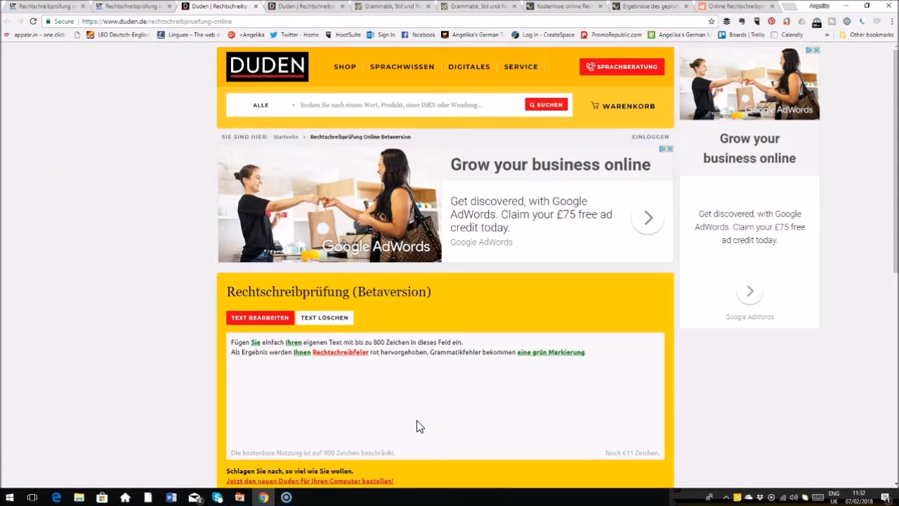
{"action": "left_click", "coordinate": [349, 358]}
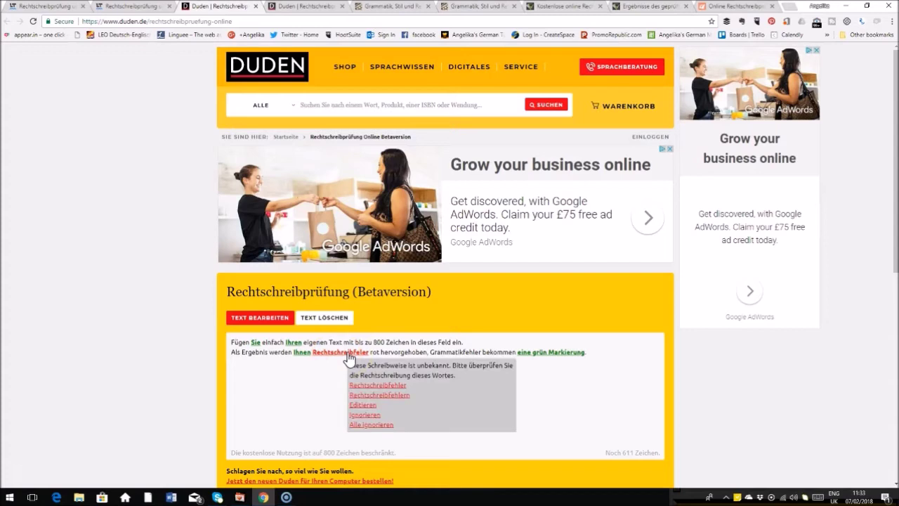
{"action": "left_click", "coordinate": [325, 395]}
{"action": "left_click", "coordinate": [314, 390]}
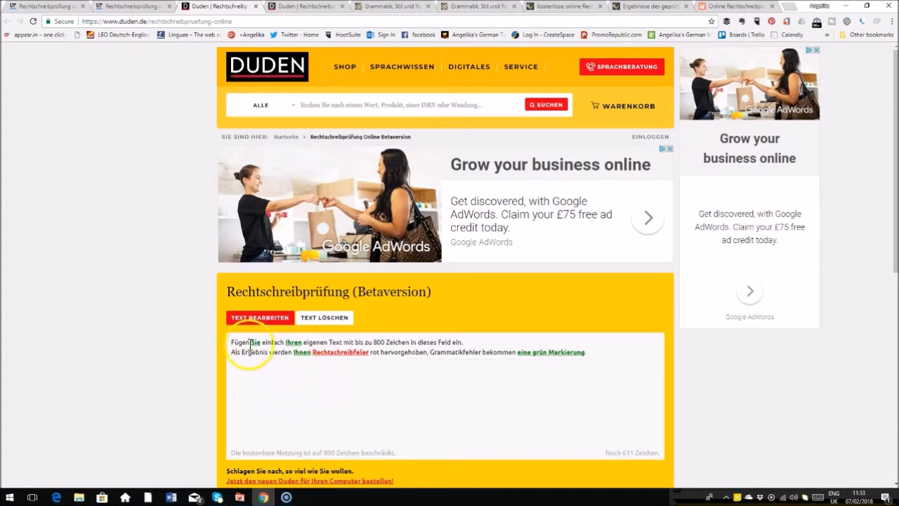
- View Duden's grammar hints for "Ihnen" and "eine grün Markierung" in the example text
{"action": "left_click", "coordinate": [300, 359]}
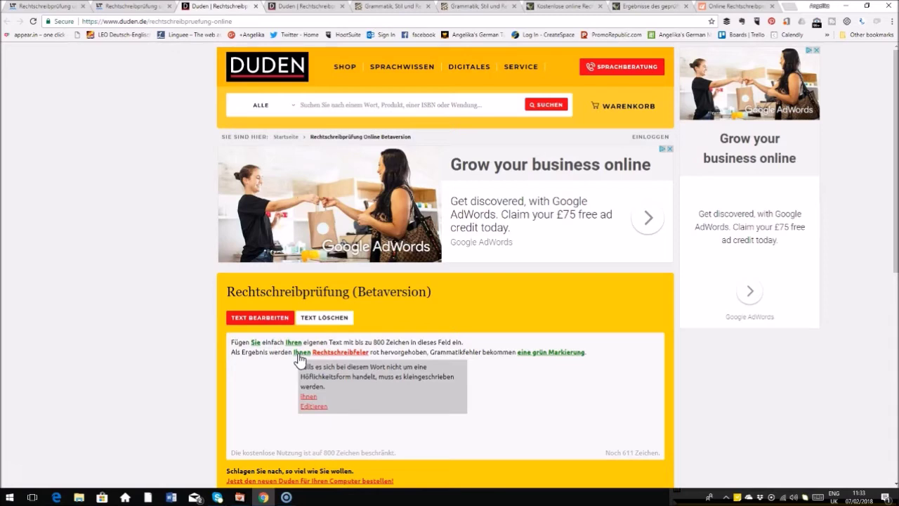
{"action": "left_click", "coordinate": [275, 386]}
{"action": "left_click", "coordinate": [560, 425]}
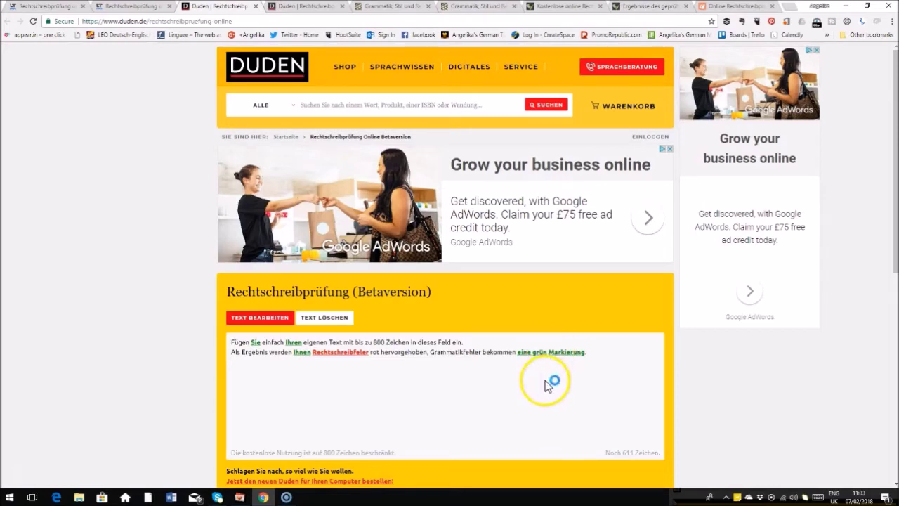
{"action": "left_click", "coordinate": [555, 354]}
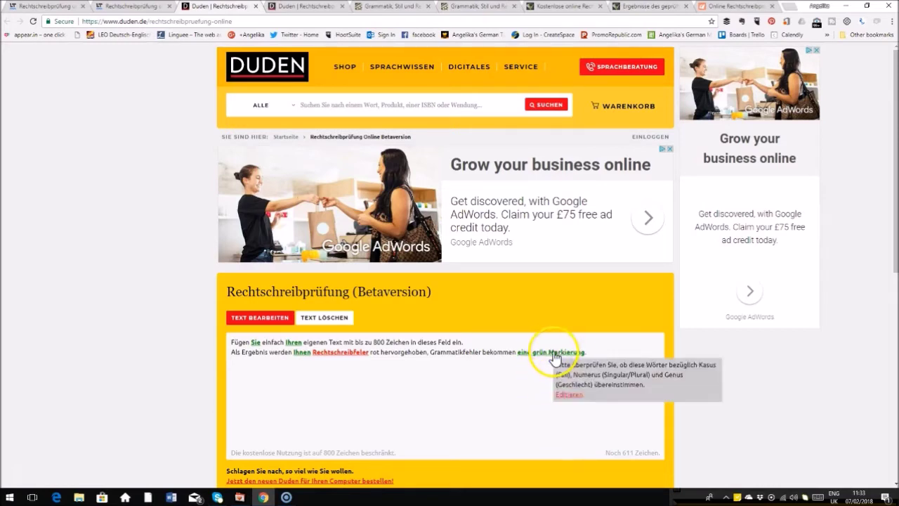
{"action": "left_click", "coordinate": [524, 398]}
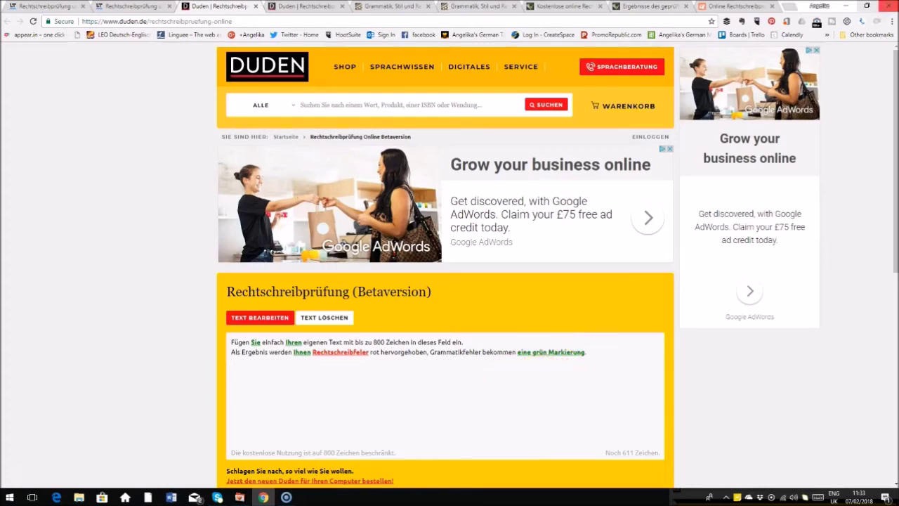
- Bring up Duden's check of the travel text and view the grammar hint for "das Flugzug"
{"action": "left_click", "coordinate": [302, 8]}
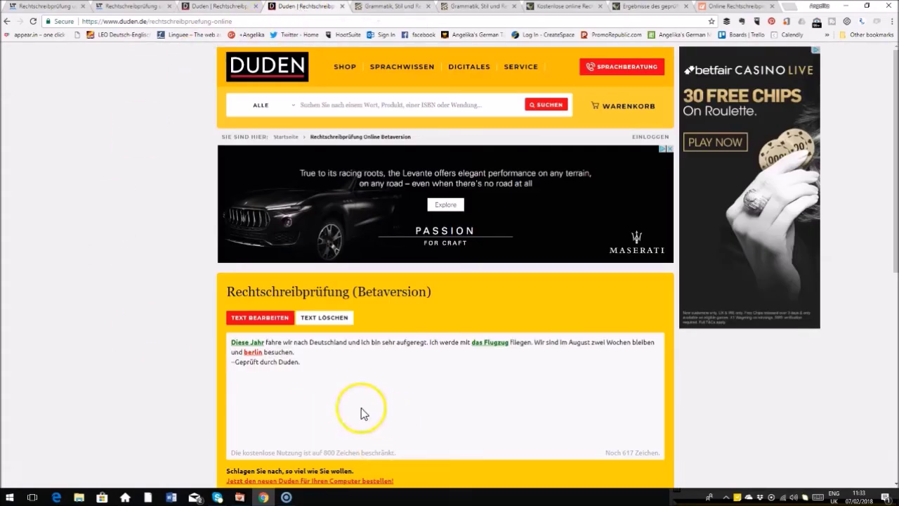
{"action": "mouse_move", "coordinate": [250, 347]}
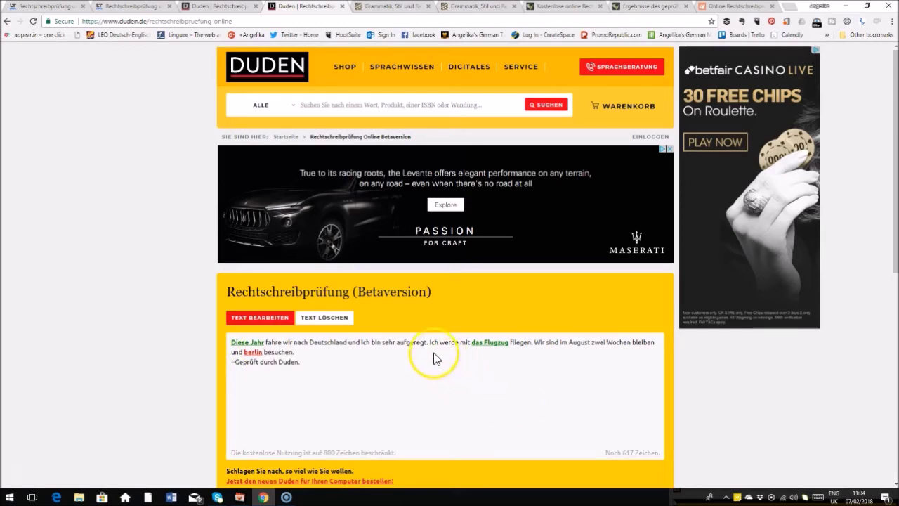
{"action": "left_click", "coordinate": [491, 350]}
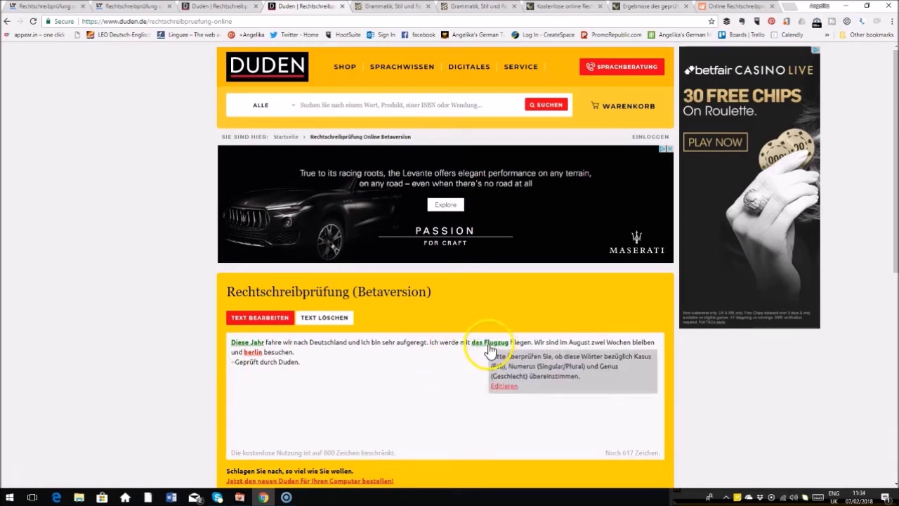
{"action": "left_click", "coordinate": [427, 385]}
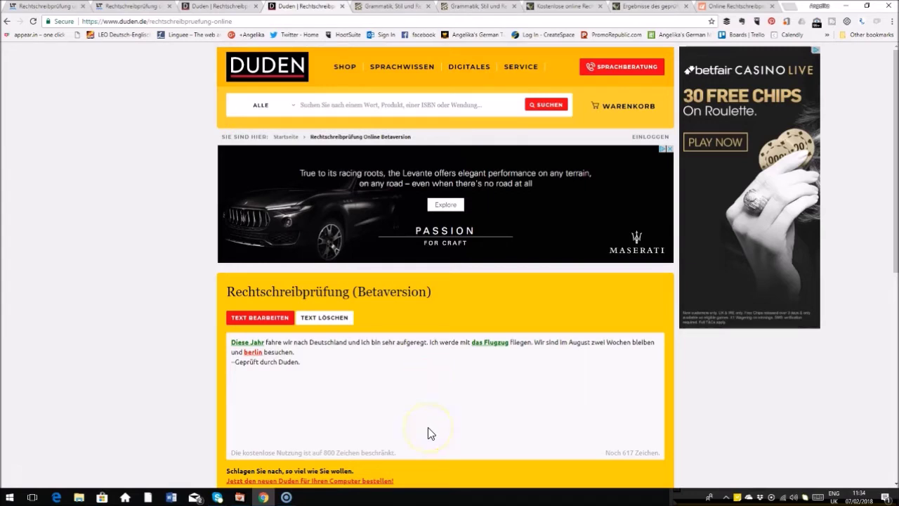
- View Duden's suggestion for "berlin" and highlight the unmarked verb "sind" in the travel text
{"action": "left_click", "coordinate": [254, 354]}
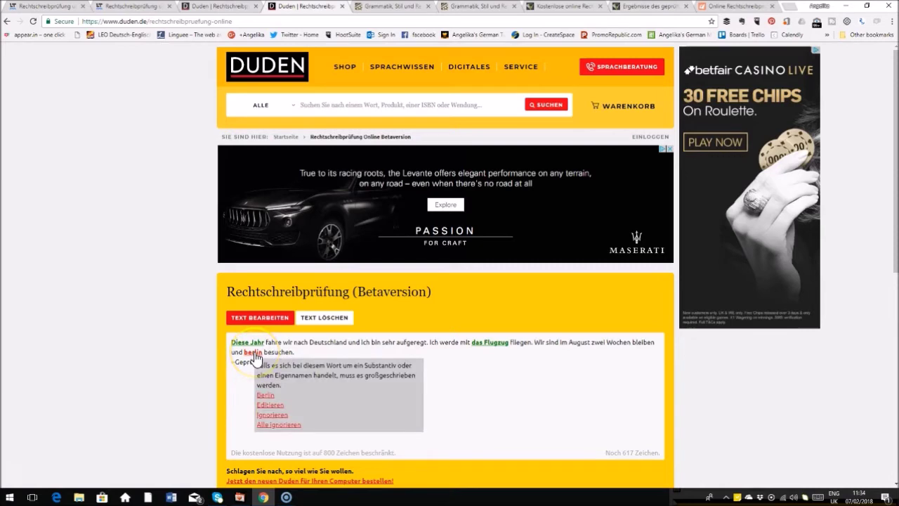
{"action": "left_click", "coordinate": [513, 419]}
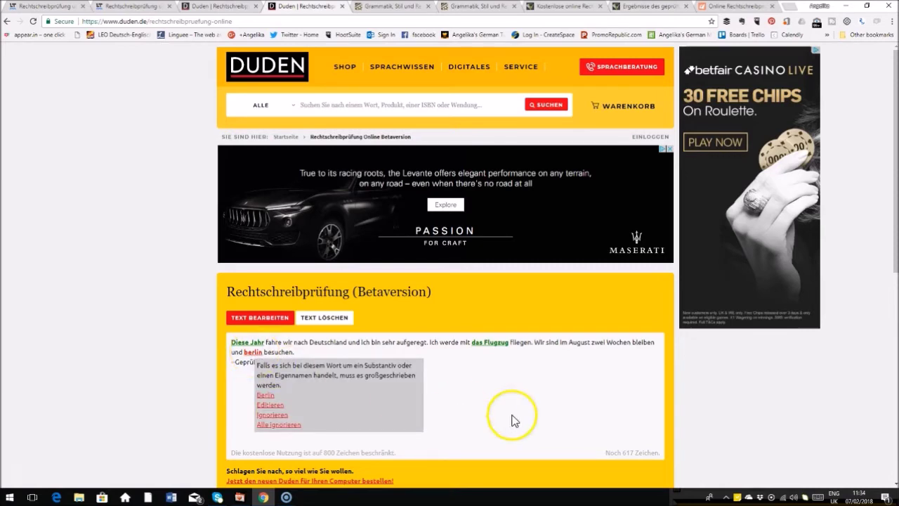
{"action": "left_click", "coordinate": [556, 344]}
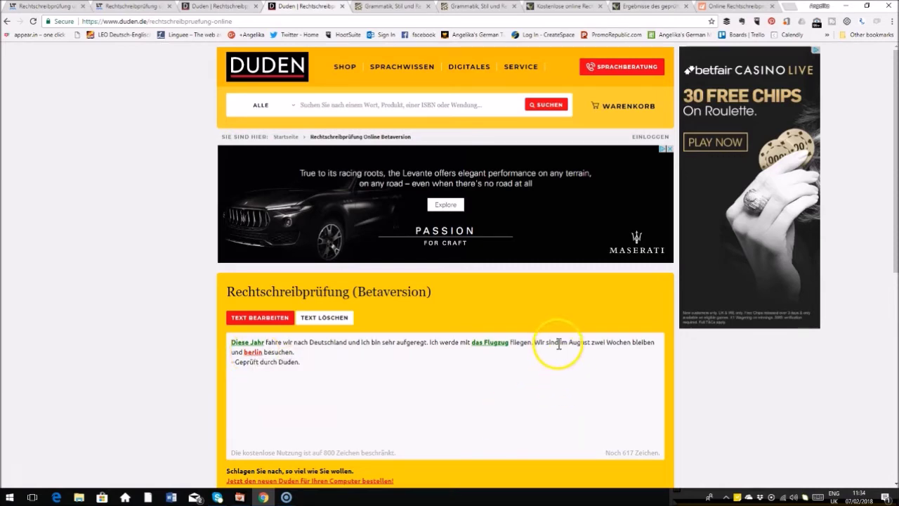
{"action": "double_click", "coordinate": [553, 343]}
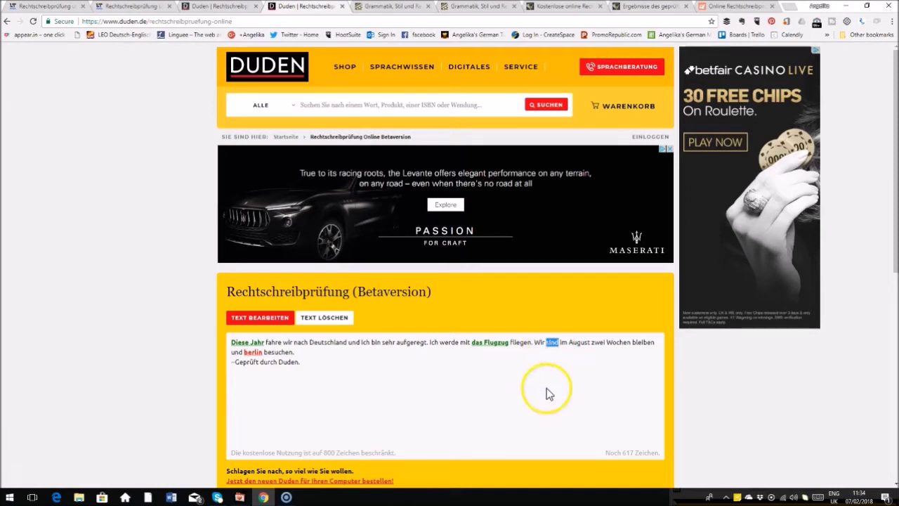
{"action": "left_click", "coordinate": [72, 364]}
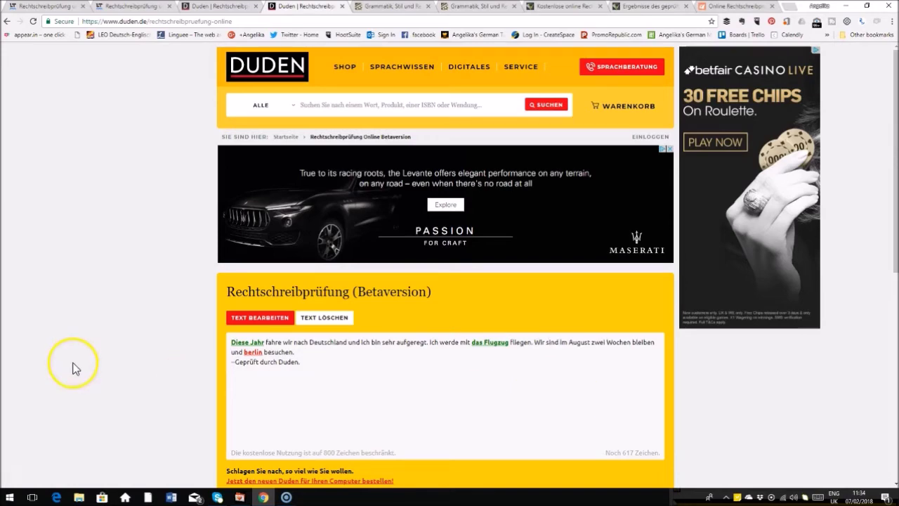
- Bring up the example text on korrekturen.de and view the suggestion for "Willkommen"
{"action": "left_click", "coordinate": [403, 10]}
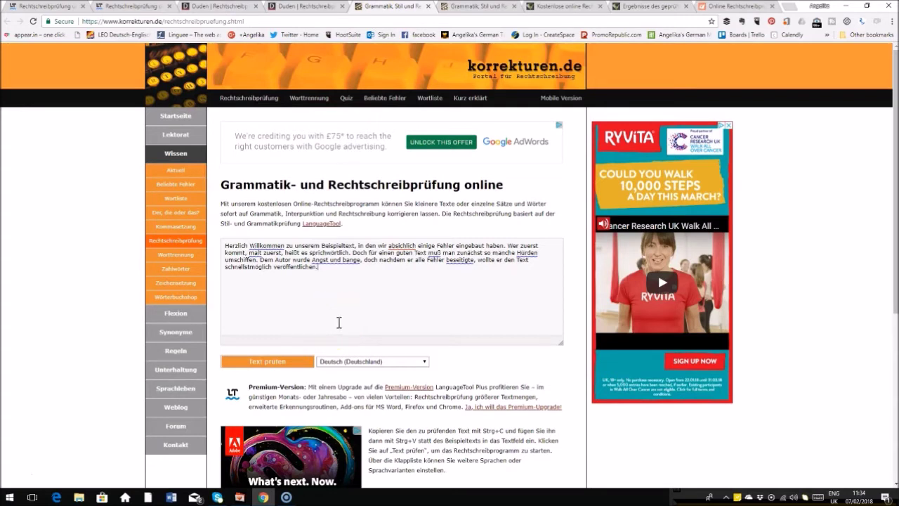
{"action": "left_click", "coordinate": [266, 246]}
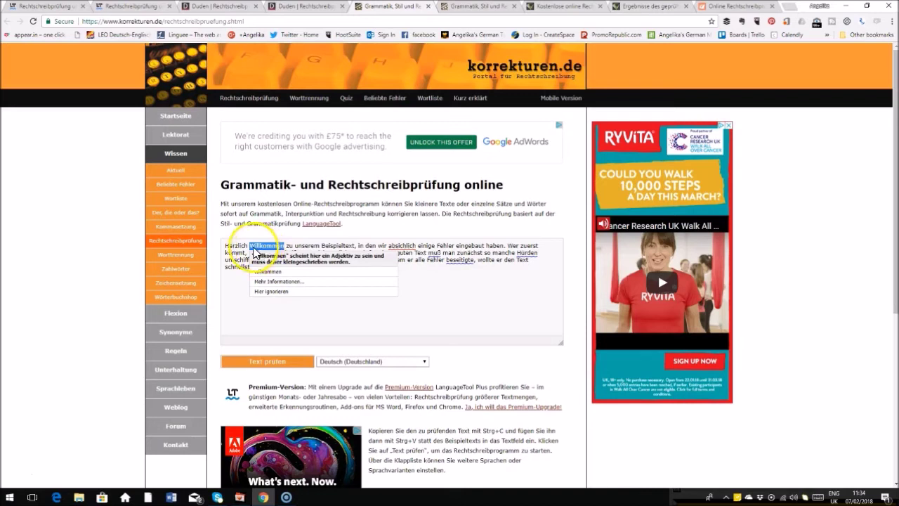
{"action": "left_click", "coordinate": [442, 294]}
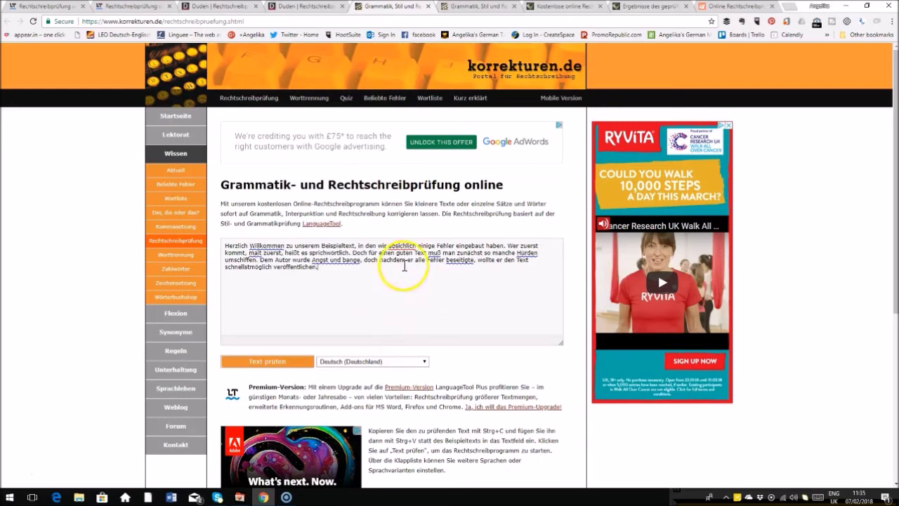
- View the correction suggestions for "absichlich" and "muß" in the korrekturen.de example text
{"action": "left_click", "coordinate": [403, 247]}
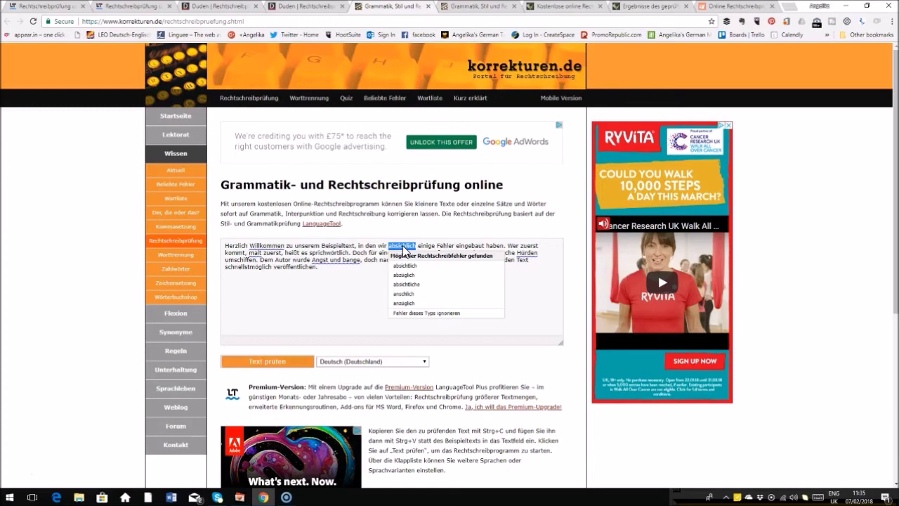
{"action": "left_click", "coordinate": [353, 297]}
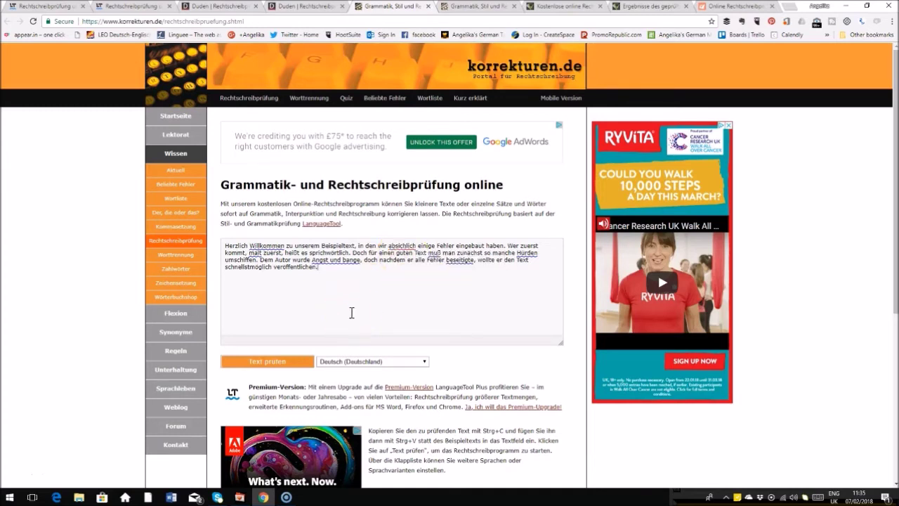
{"action": "left_click", "coordinate": [356, 317]}
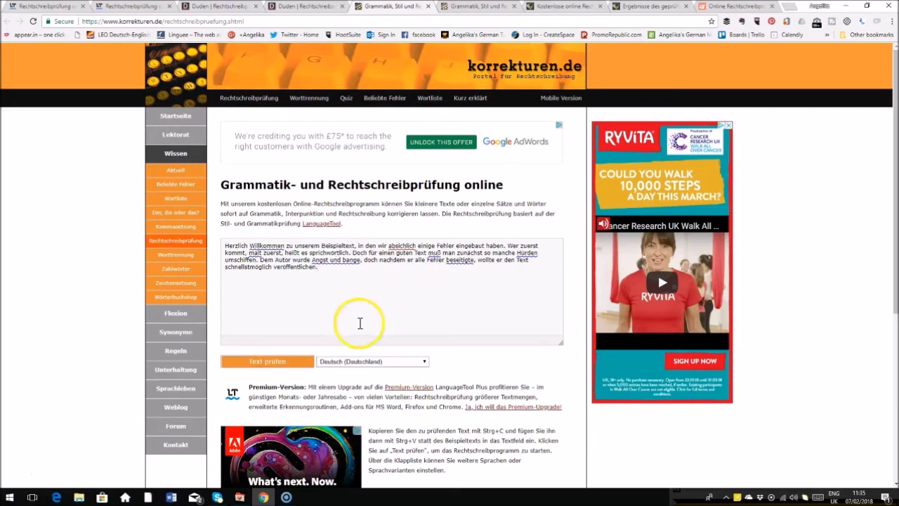
{"action": "left_click", "coordinate": [434, 254]}
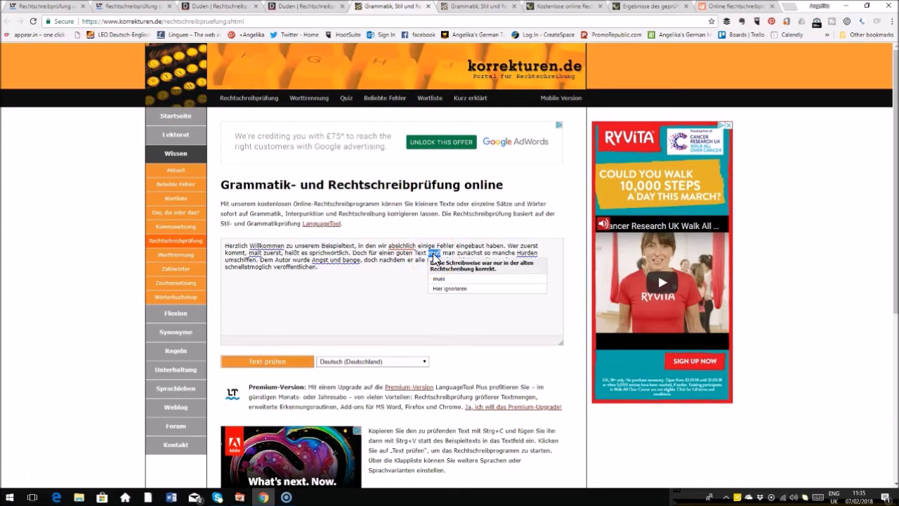
{"action": "left_click", "coordinate": [433, 289]}
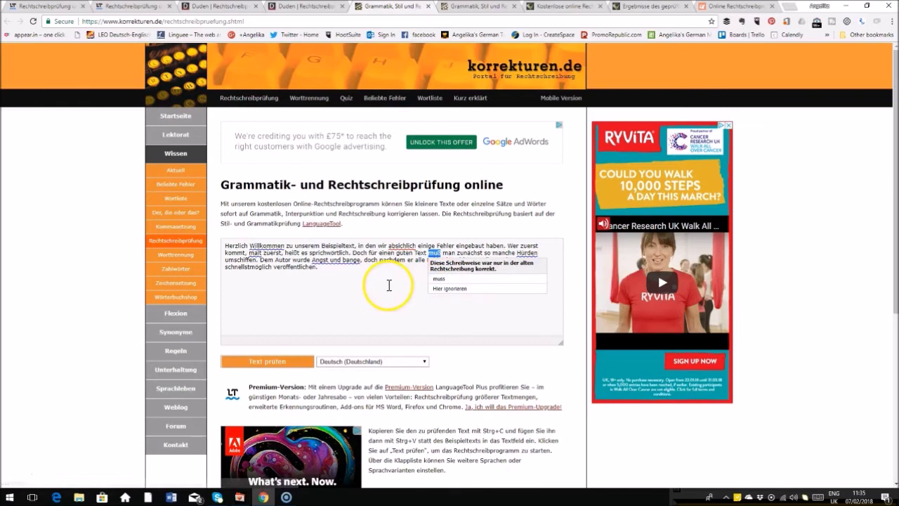
{"action": "left_click", "coordinate": [388, 289]}
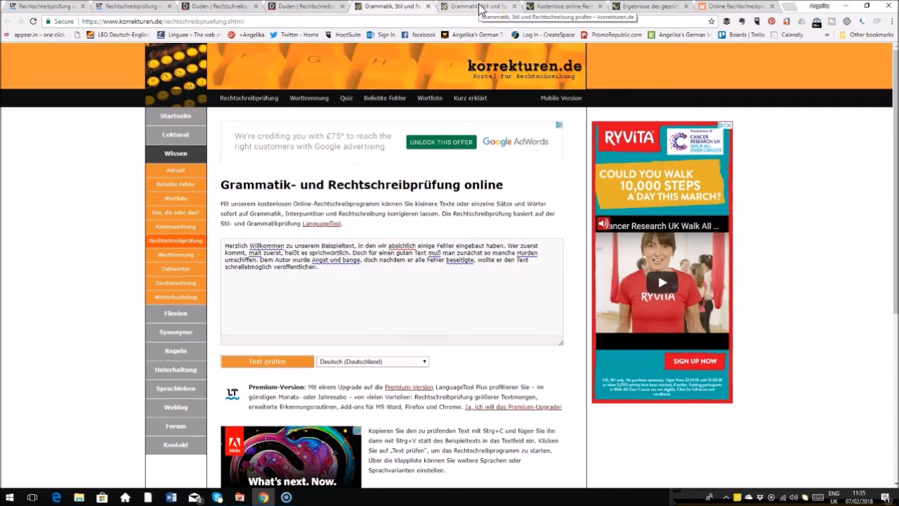
- Bring up korrekturen.de's check of the travel text and examine the marked words at its beginning
{"action": "left_click", "coordinate": [480, 9]}
{"action": "left_click", "coordinate": [407, 298]}
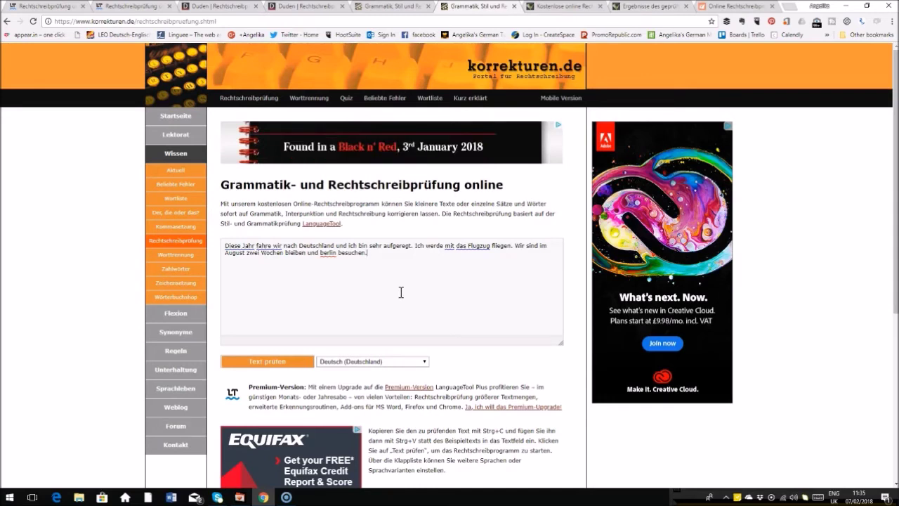
{"action": "left_click", "coordinate": [397, 292]}
{"action": "left_click", "coordinate": [234, 253]}
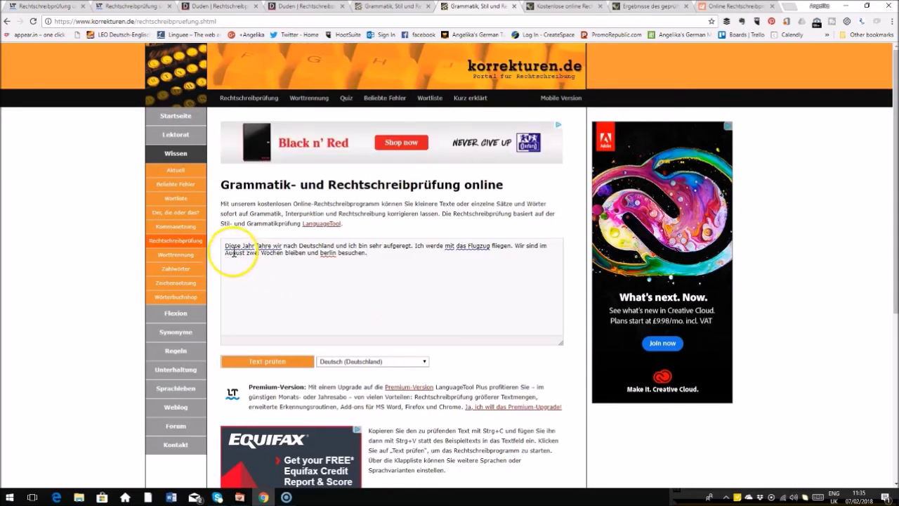
{"action": "left_click", "coordinate": [302, 281]}
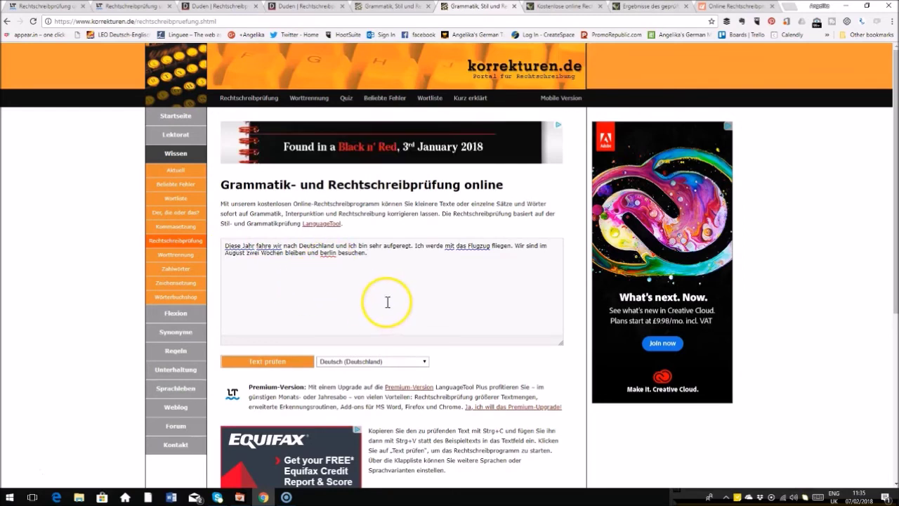
- View korrekturen.de's suggestions for "das Flugzug" and highlight the unmarked verb "sind" in the travel text
{"action": "left_click", "coordinate": [476, 248]}
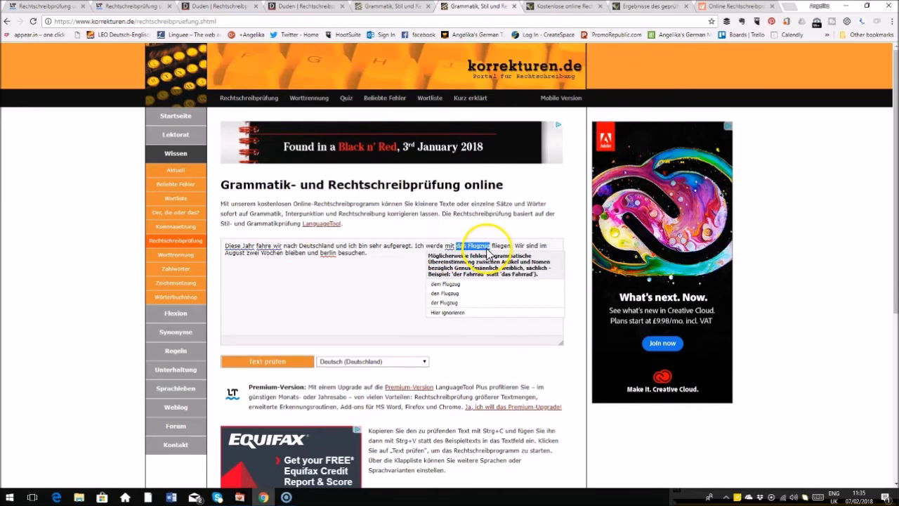
{"action": "left_click", "coordinate": [374, 302]}
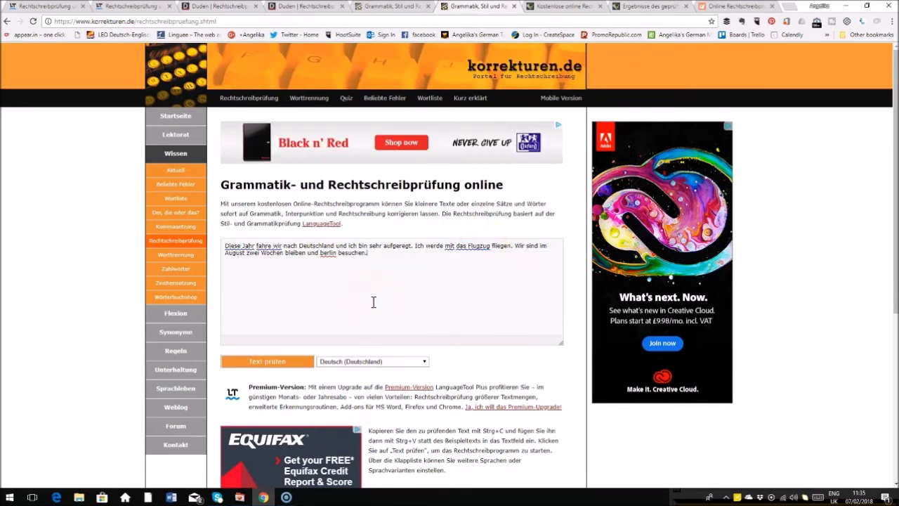
{"action": "double_click", "coordinate": [532, 245]}
- Bring up online-spellcheck.com and run the text check on its built-in example text
{"action": "left_click", "coordinate": [571, 7]}
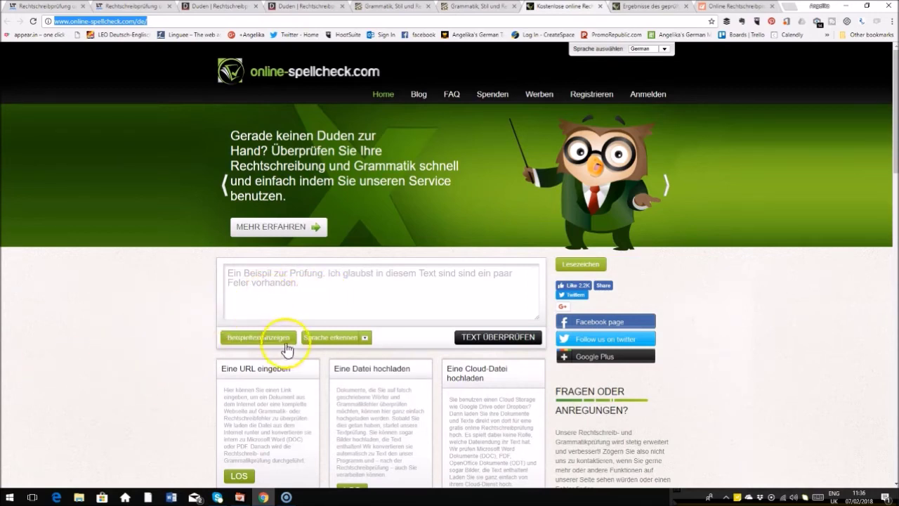
{"action": "left_click", "coordinate": [262, 344]}
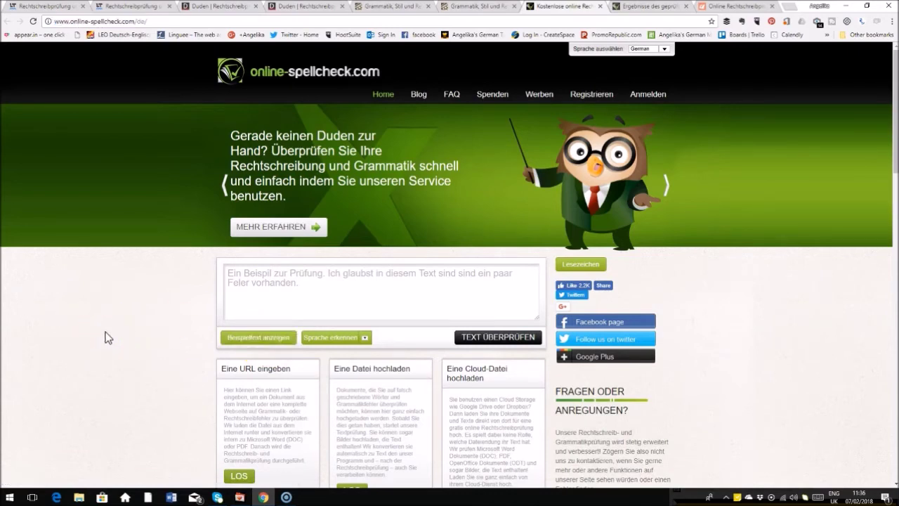
{"action": "left_click", "coordinate": [500, 342]}
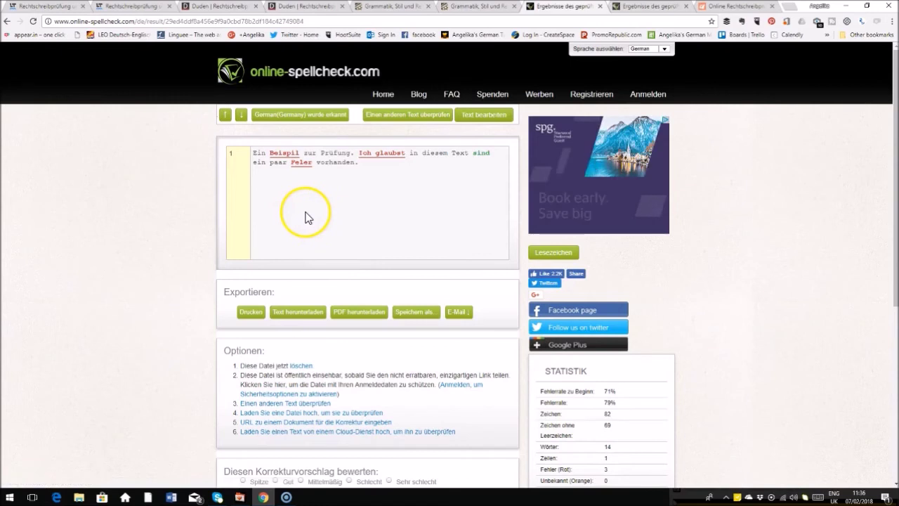
- View the correction suggestions for "Beispil" and "Ich glaubst" in the checked example text
{"action": "left_click", "coordinate": [285, 152]}
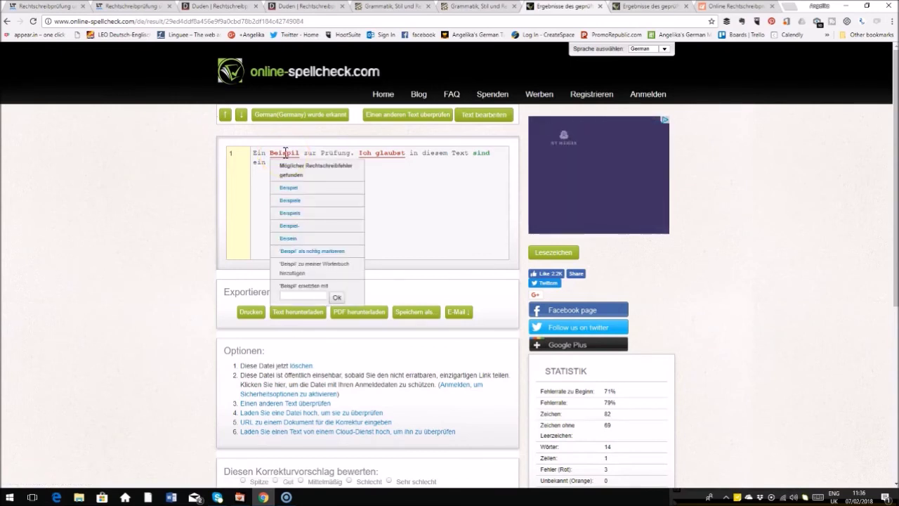
{"action": "left_click", "coordinate": [422, 202]}
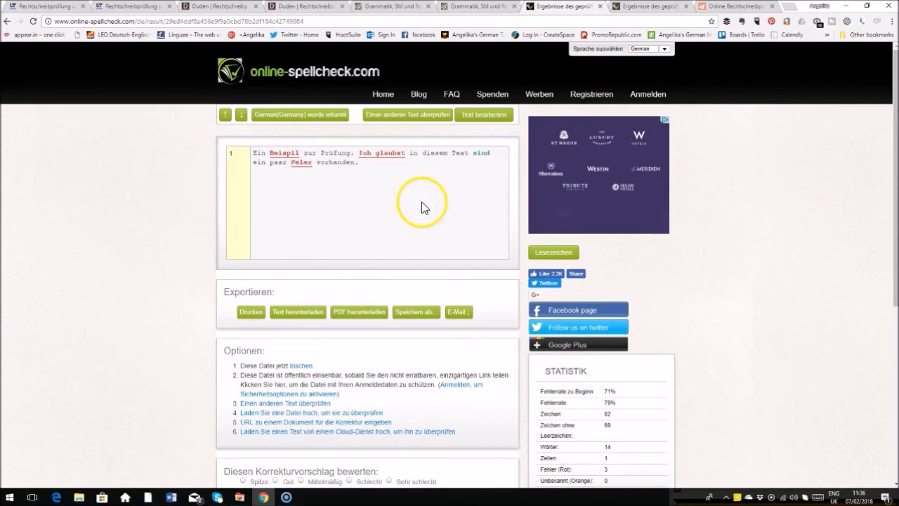
{"action": "left_click", "coordinate": [391, 155]}
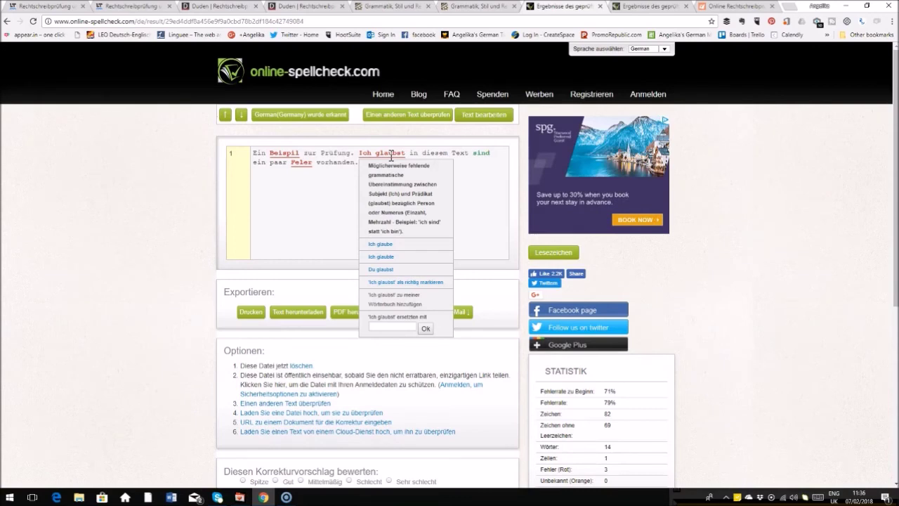
{"action": "left_click", "coordinate": [323, 203]}
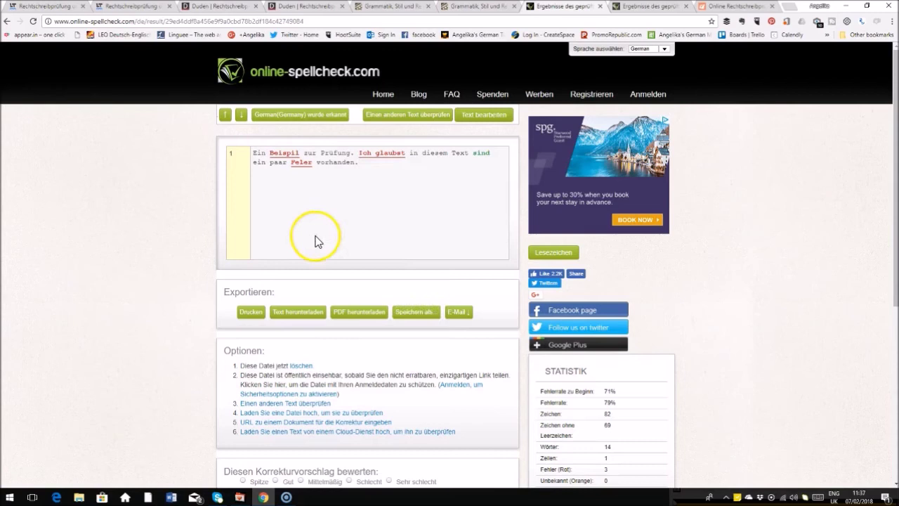
- View the replacement suggestions for "Feler" and examine the green-marked word "sind" in the example text
{"action": "left_click", "coordinate": [301, 164]}
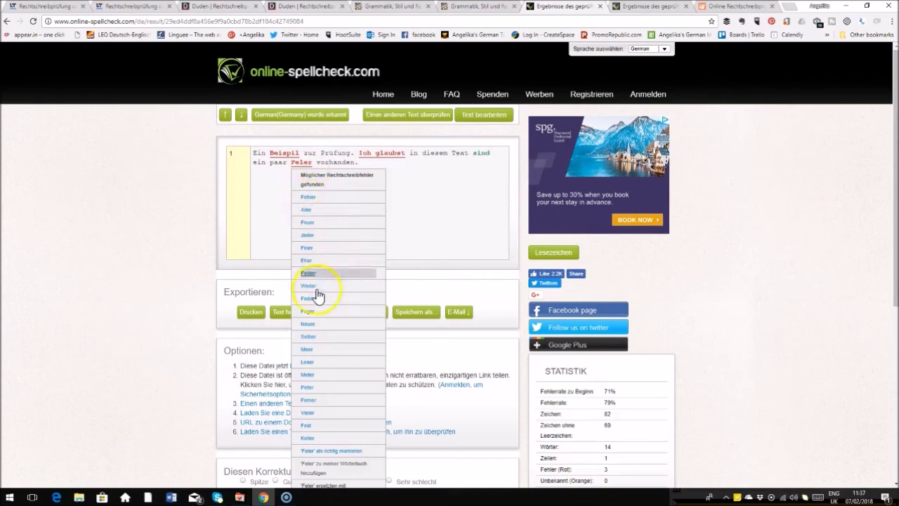
{"action": "left_click", "coordinate": [424, 206]}
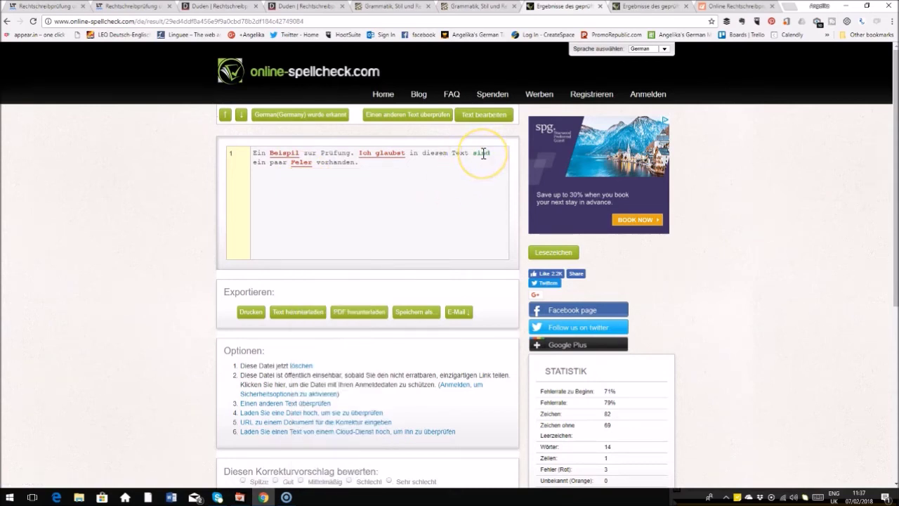
{"action": "left_click", "coordinate": [484, 153]}
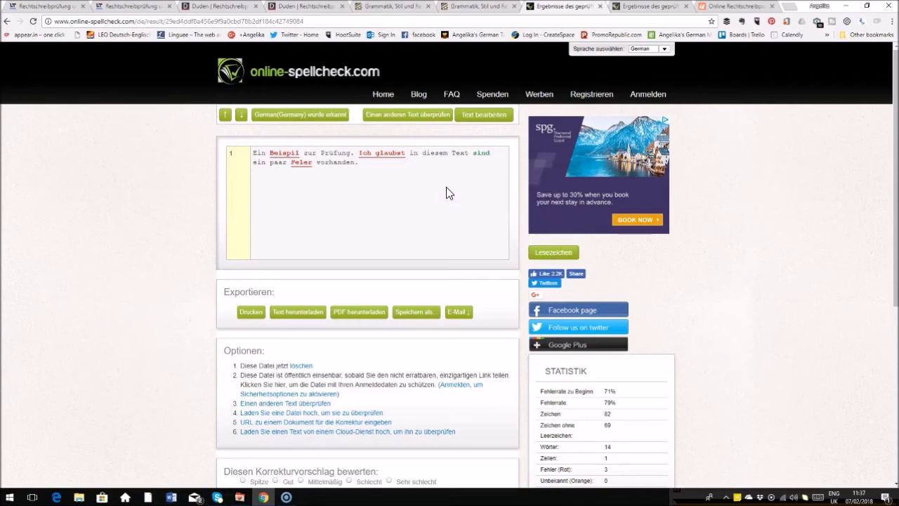
- Bring up online-spellcheck.com's result for the travel text and view the suggestions for "Diese Jahr"
{"action": "left_click", "coordinate": [641, 9]}
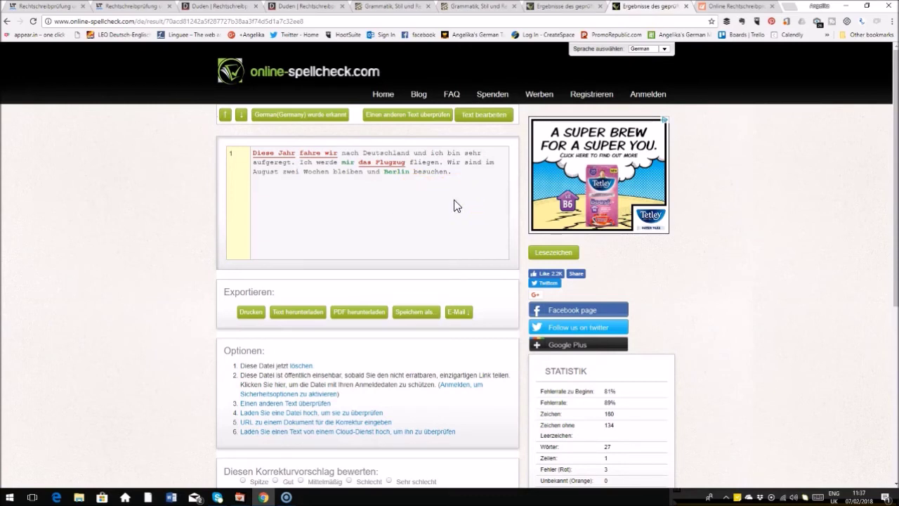
{"action": "left_click", "coordinate": [275, 152]}
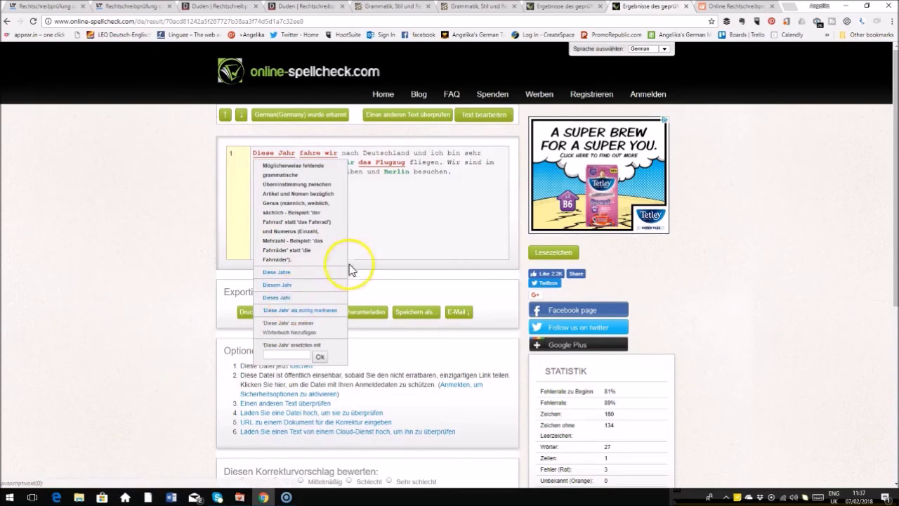
- View the explanation and correction suggestions for "fahre wir" in the checked travel text
{"action": "left_click", "coordinate": [371, 237]}
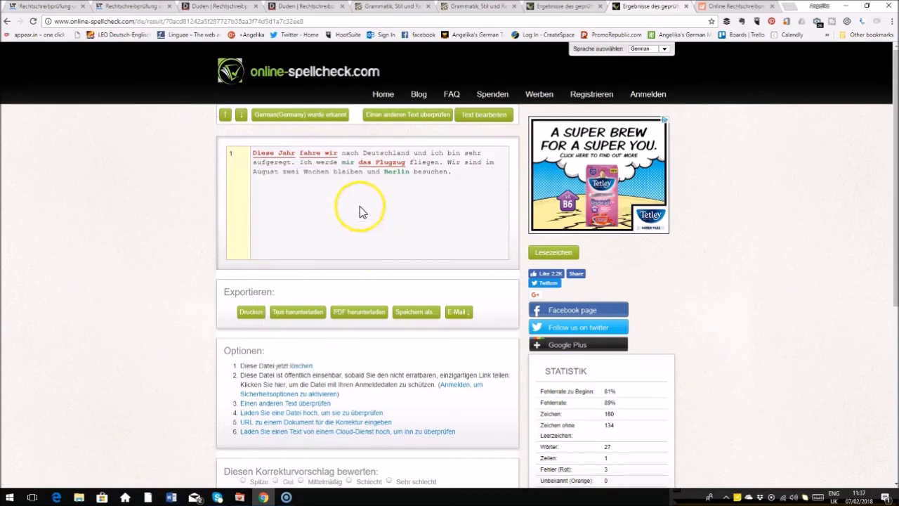
{"action": "left_click", "coordinate": [321, 152]}
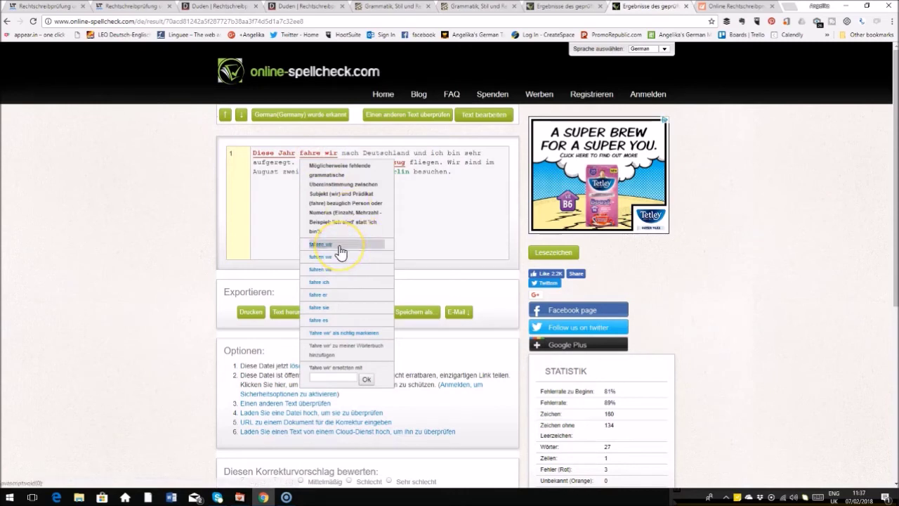
{"action": "left_click", "coordinate": [343, 285]}
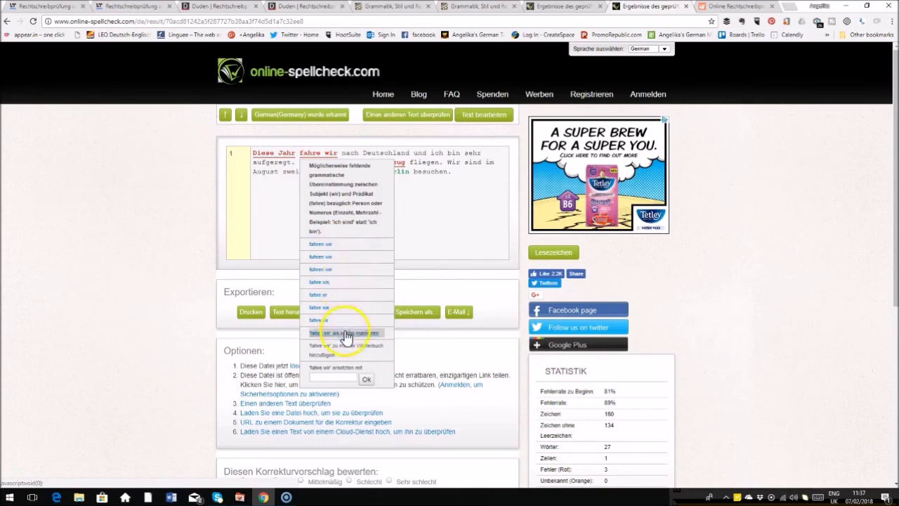
{"action": "left_click", "coordinate": [419, 204]}
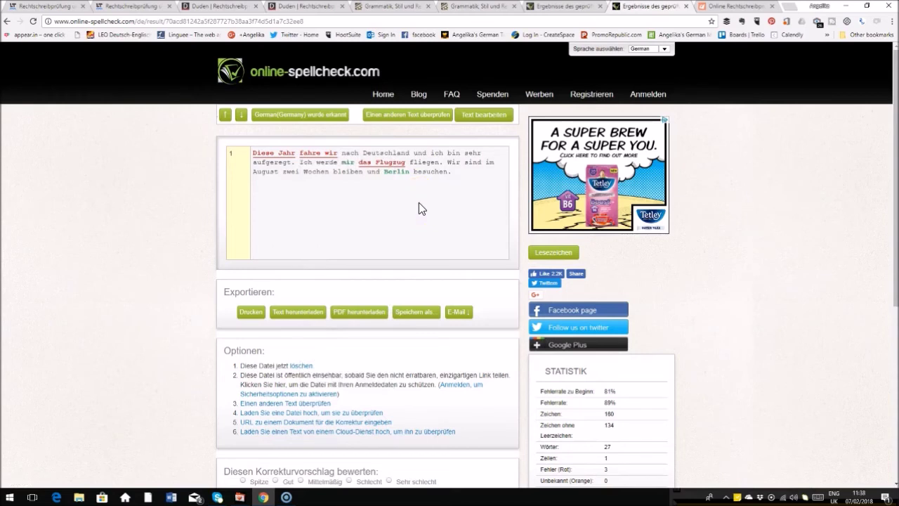
- Revert the automatic correction of "mit" in the travel text, restoring "mit" in place of "mir"
{"action": "left_click", "coordinate": [349, 163]}
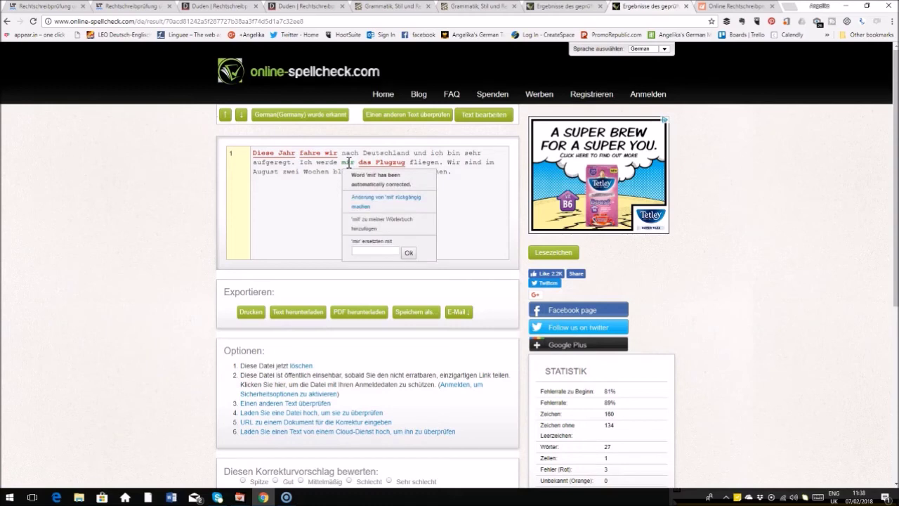
{"action": "left_click", "coordinate": [359, 202]}
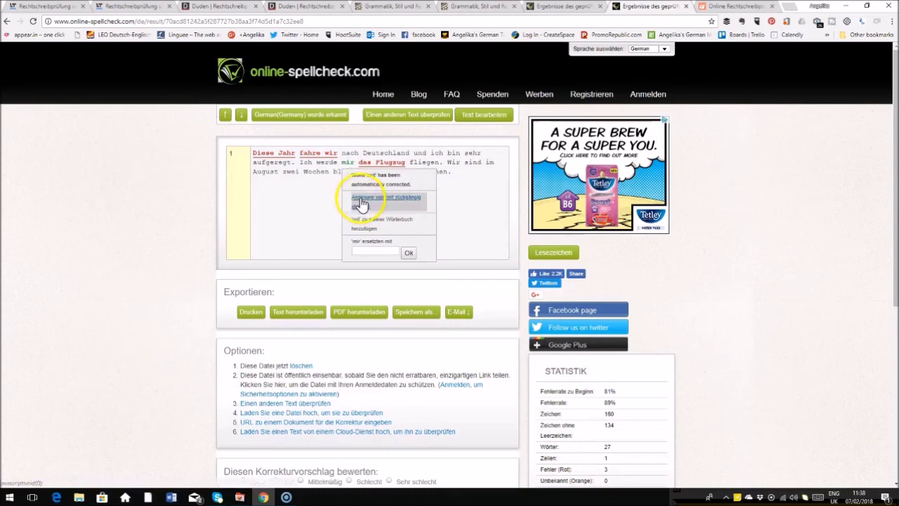
{"action": "left_click", "coordinate": [314, 210]}
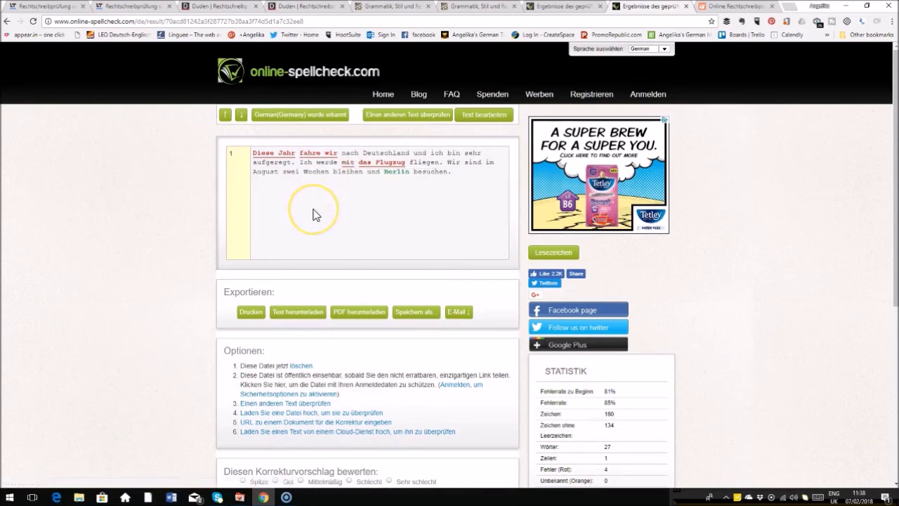
- View the correction suggestions for "das Flugzug" and highlight the unmarked word "sind" in the travel text
{"action": "left_click", "coordinate": [385, 163]}
{"action": "left_click", "coordinate": [314, 205]}
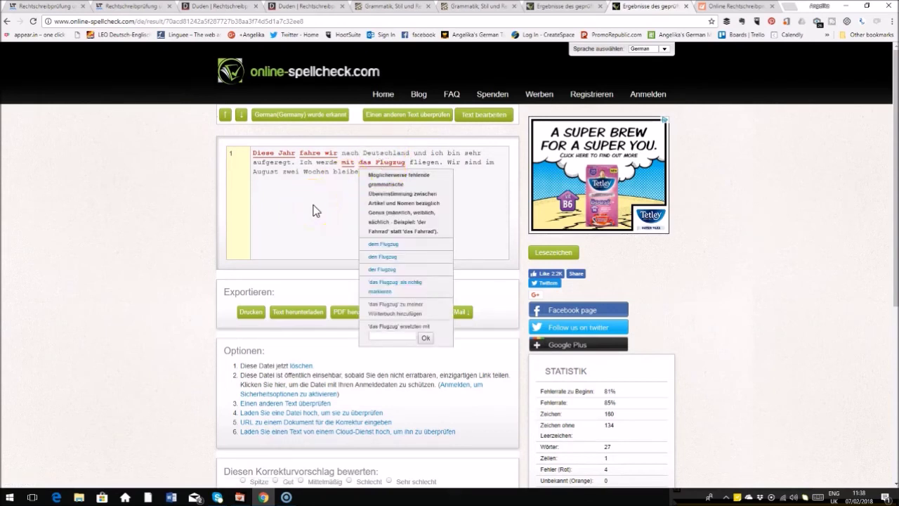
{"action": "left_click", "coordinate": [409, 247]}
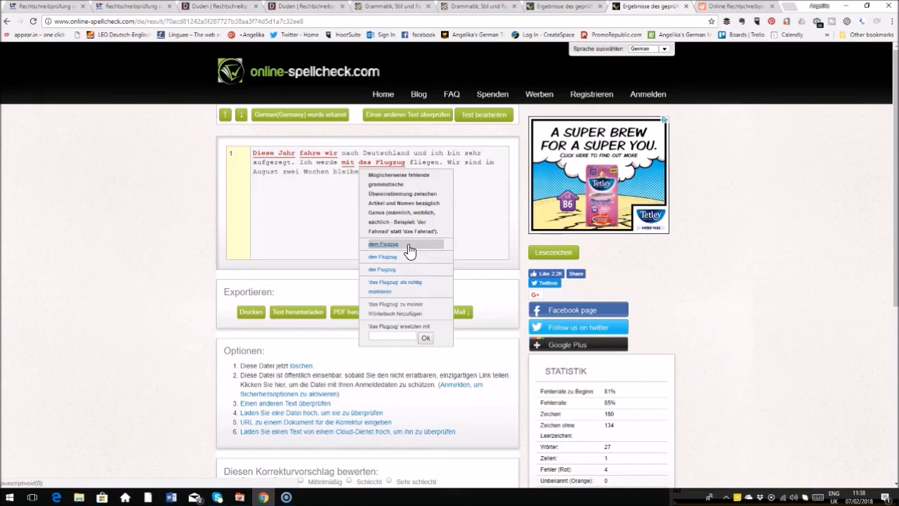
{"action": "left_click", "coordinate": [478, 205]}
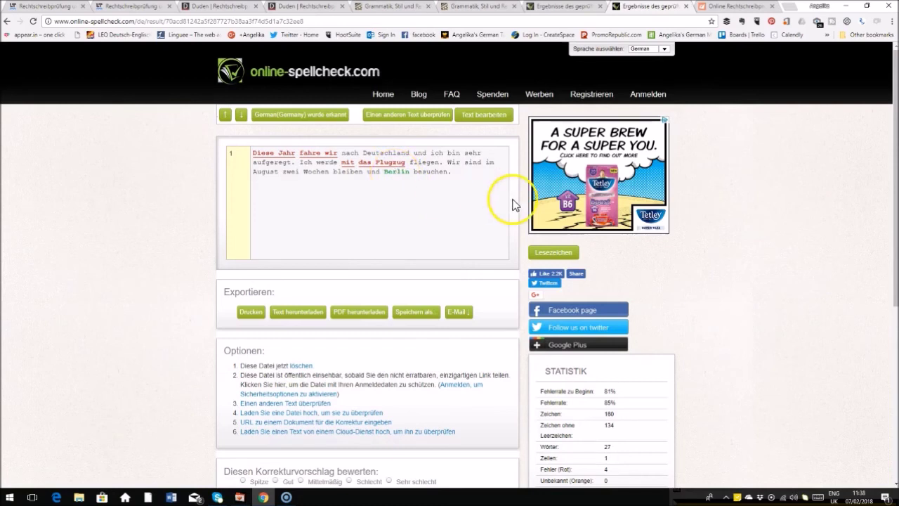
{"action": "left_click_drag", "start_coordinate": [483, 162], "coordinate": [466, 165]}
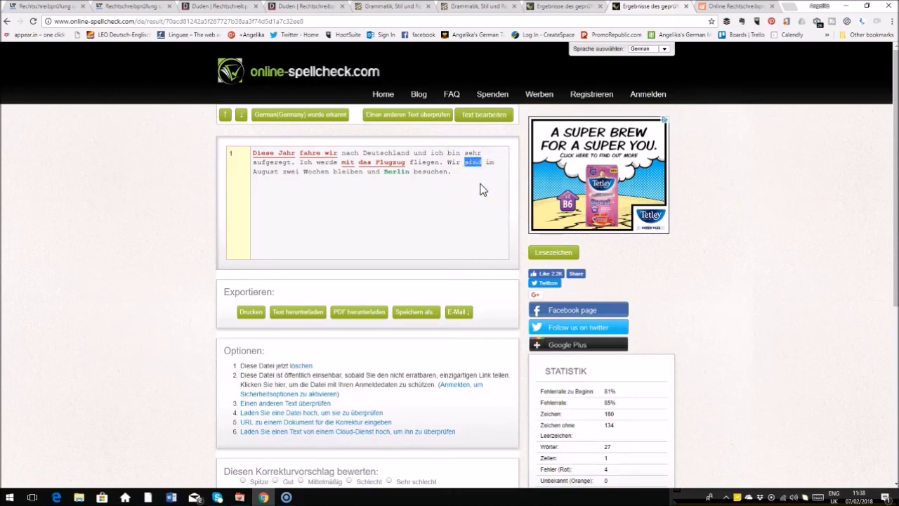
{"action": "left_click", "coordinate": [448, 196]}
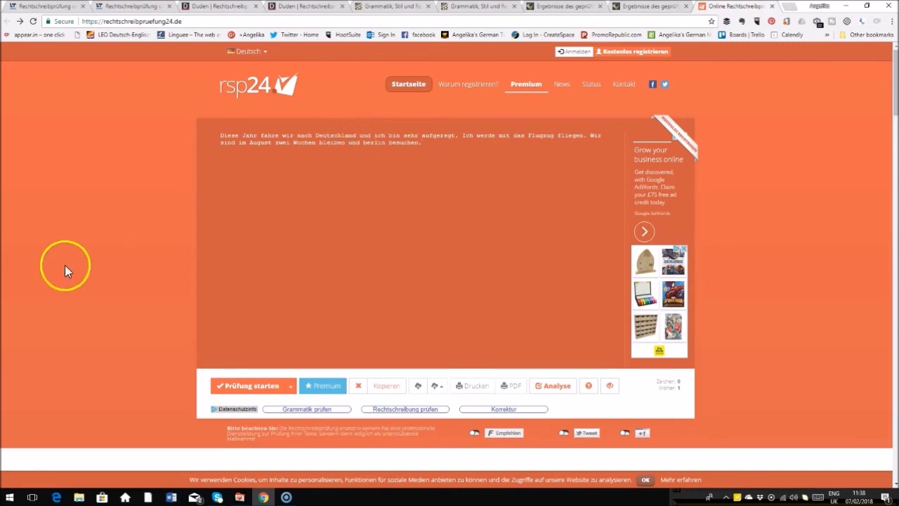
- Run rechtschreibpruefung24.de's check on the travel text and replace "Flugzug" with the suggested "Flugzeug"
{"action": "left_click", "coordinate": [247, 392]}
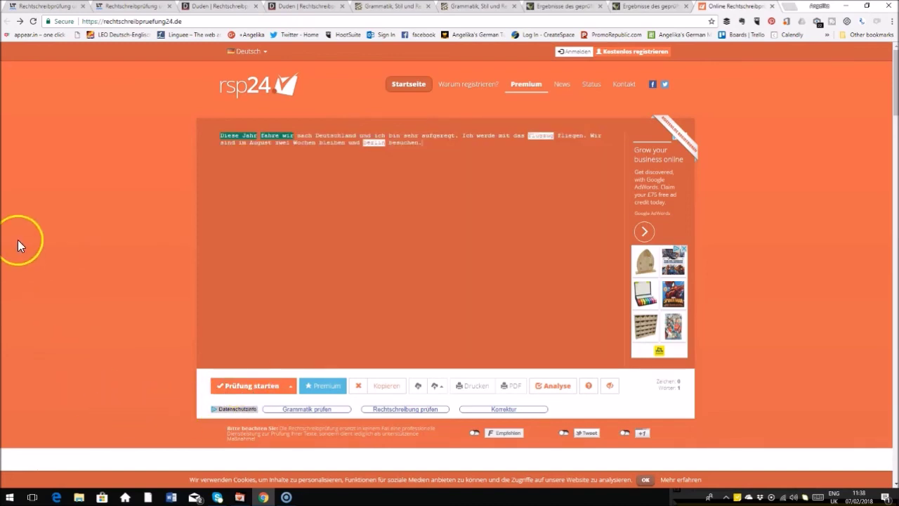
{"action": "left_click", "coordinate": [279, 245]}
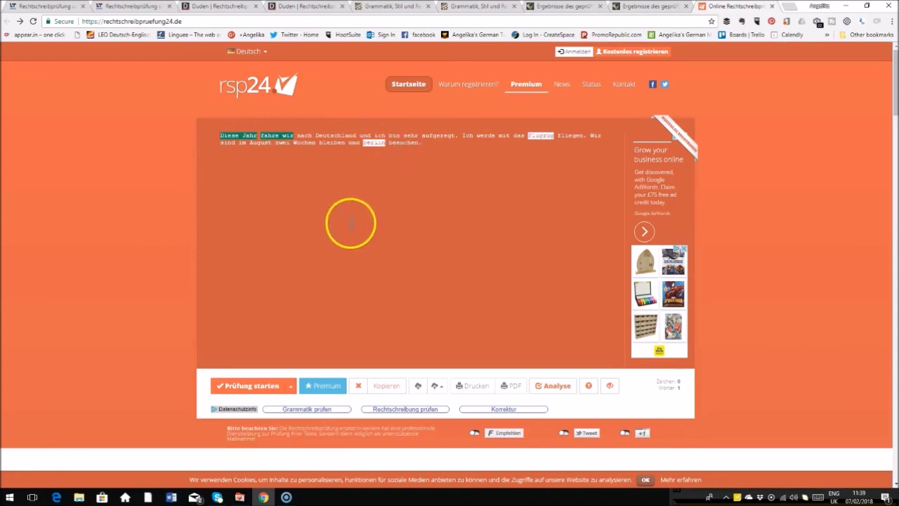
{"action": "left_click", "coordinate": [543, 138]}
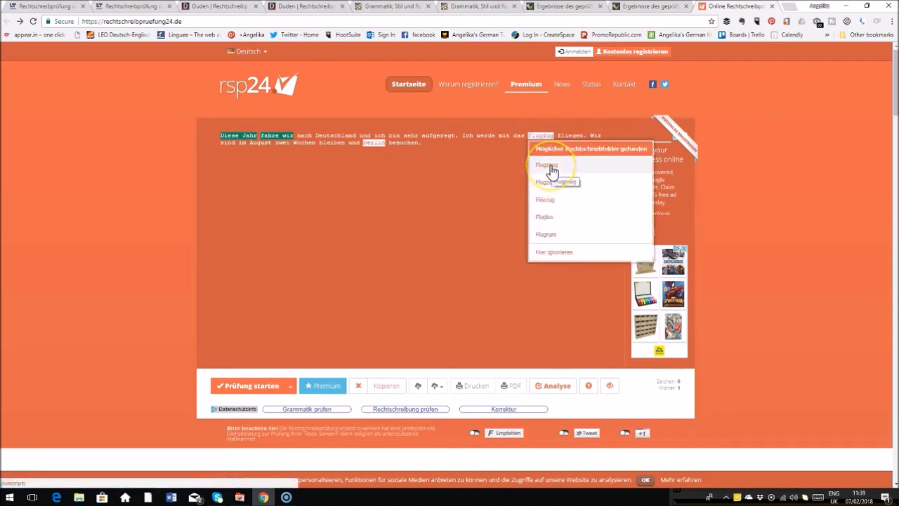
{"action": "left_click", "coordinate": [549, 165]}
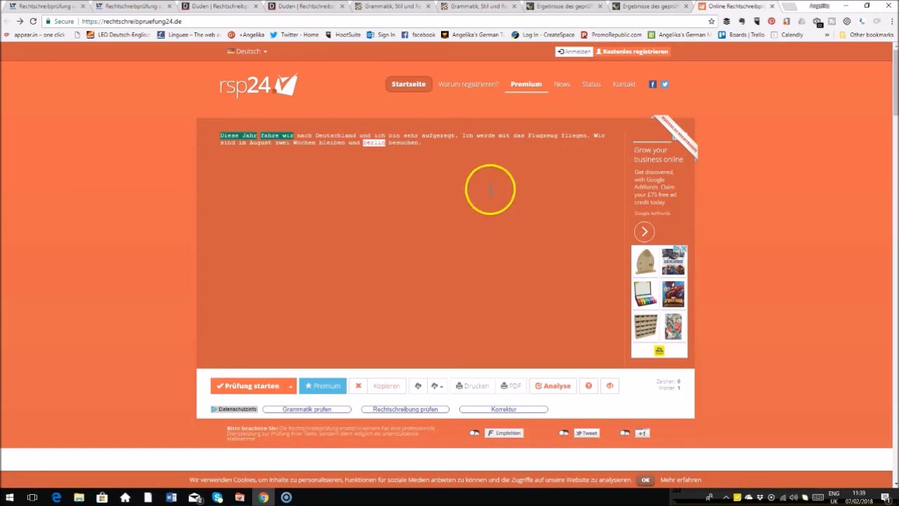
- Highlight the unmarked words "das" before "Flugzeug" and "sind" in the checked text, and clear the selection
{"action": "double_click", "coordinate": [519, 135]}
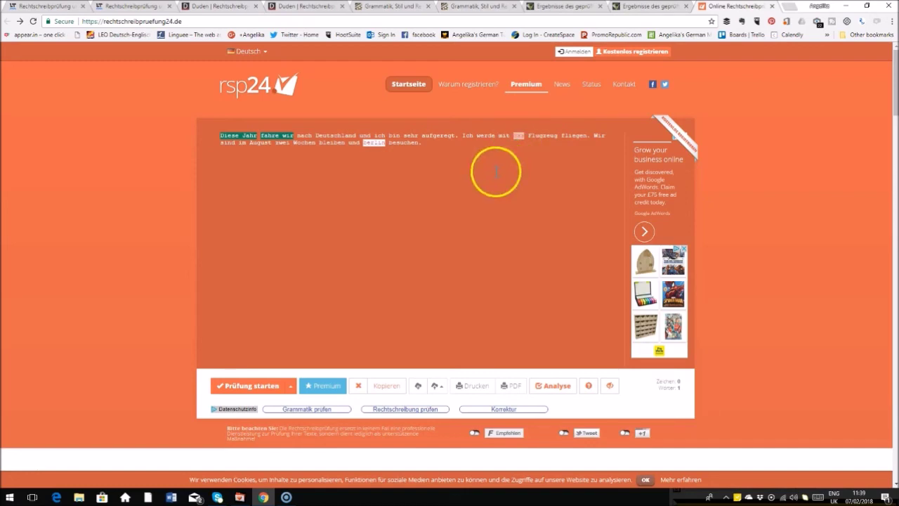
{"action": "double_click", "coordinate": [226, 143]}
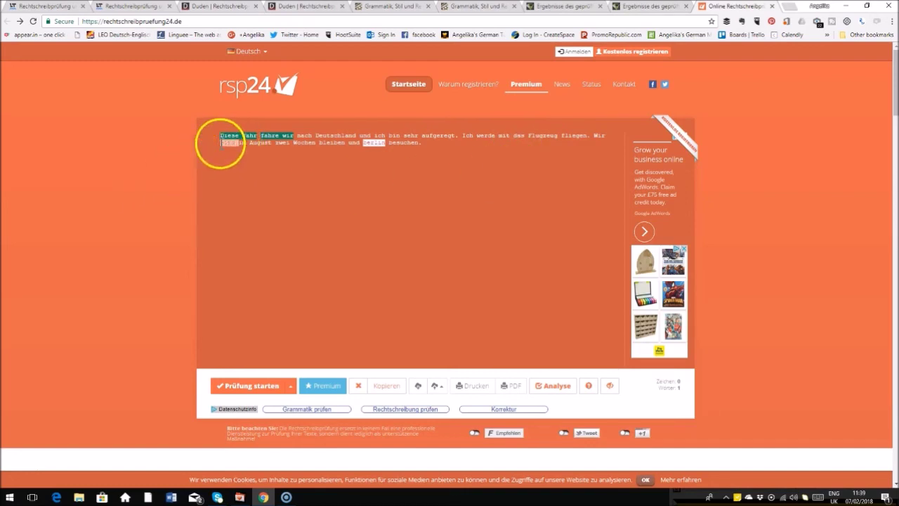
{"action": "left_click", "coordinate": [309, 219]}
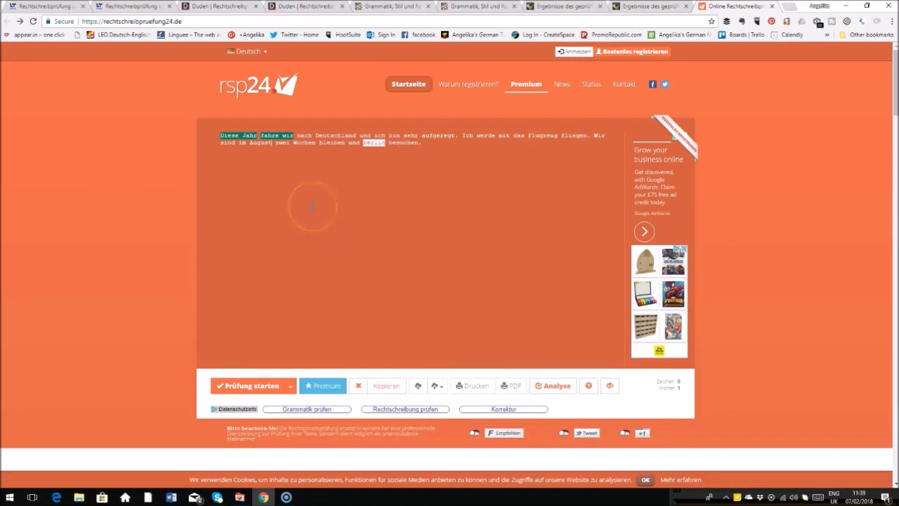
{"action": "left_click", "coordinate": [316, 216]}
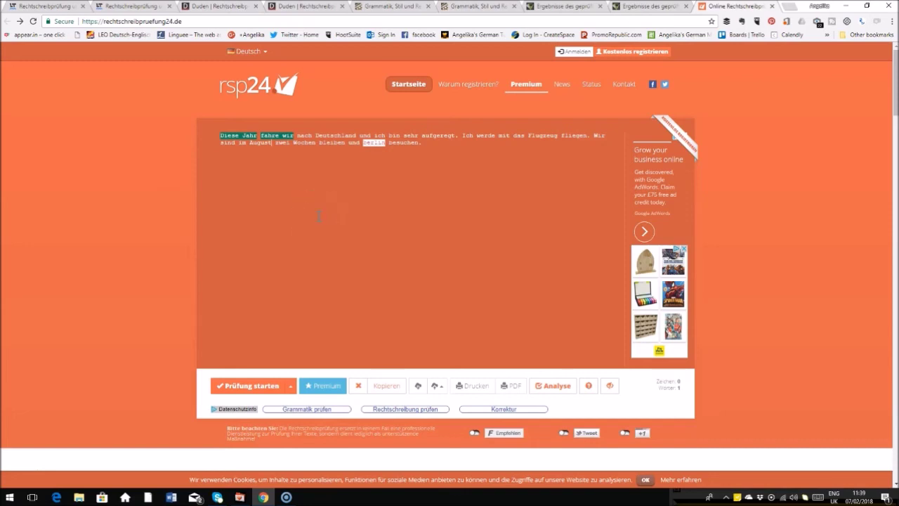